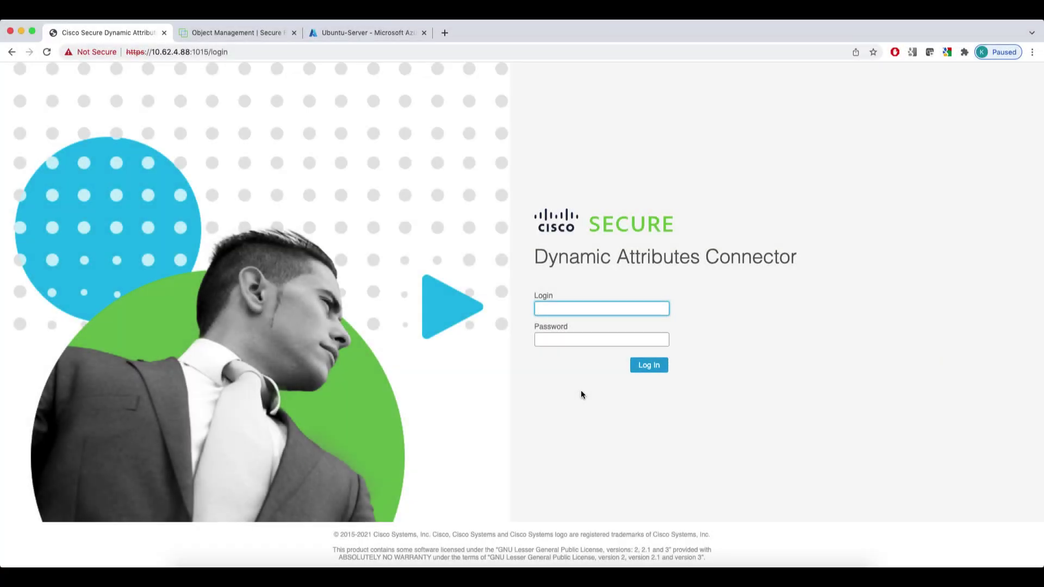
Sign in to the Dynamic Attributes Connector as admin with the account password
{"action": "type", "text": "admin"}
{"action": "key", "text": "Tab"}
{"action": "type", "text": "********"}
{"action": "key", "text": "Return"}
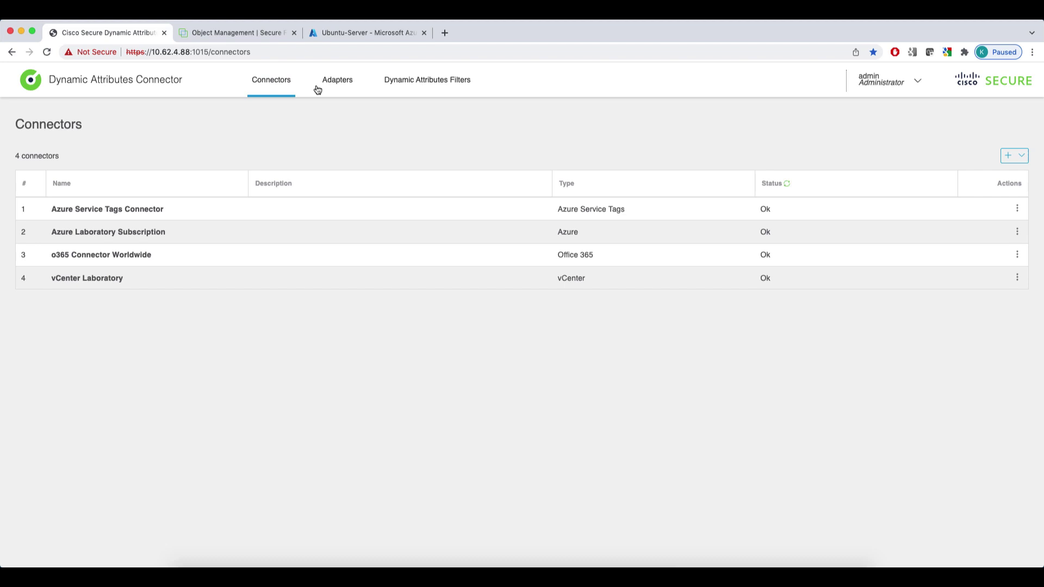
Browse the Adapters and Dynamic Attributes Filters lists, ending on the four Connectors
{"action": "left_click", "coordinate": [338, 87]}
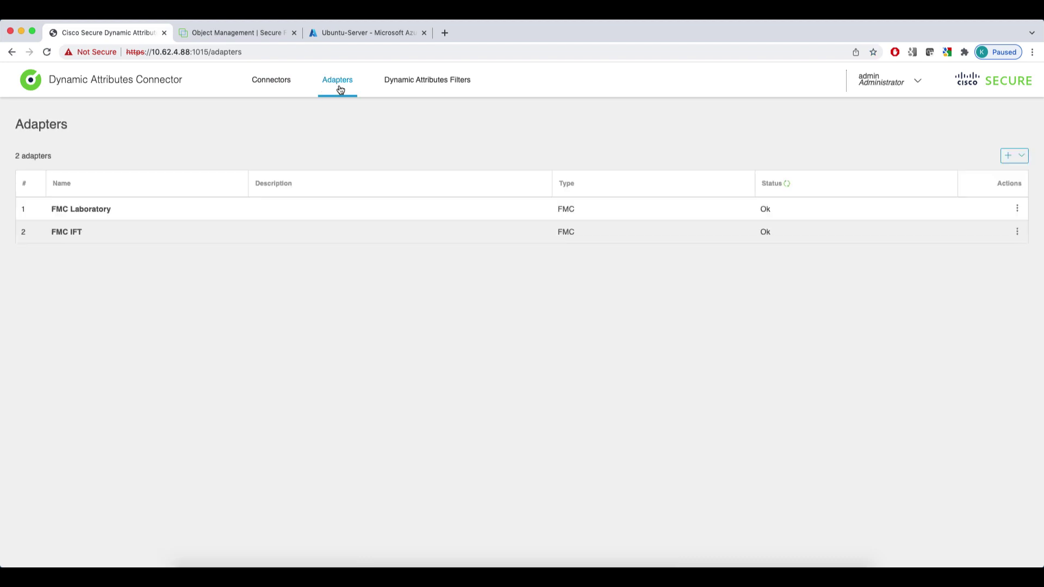
{"action": "left_click", "coordinate": [414, 91]}
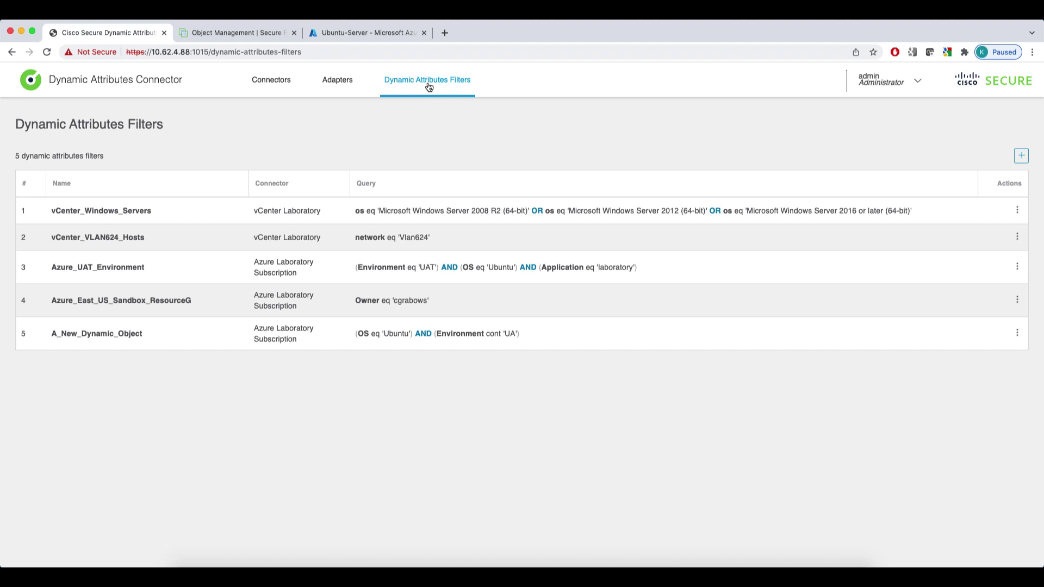
{"action": "left_click", "coordinate": [271, 81]}
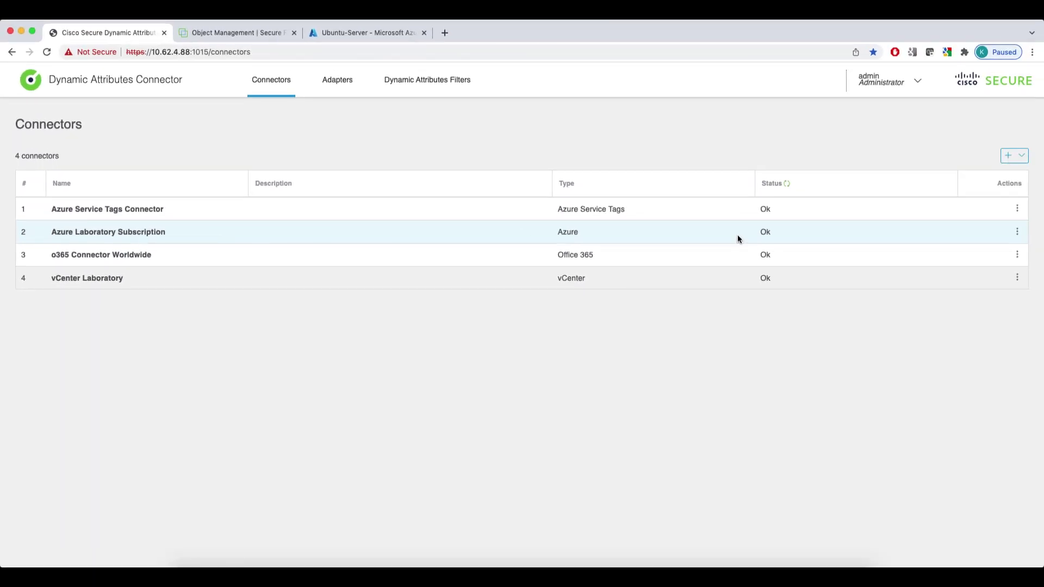
Test the Azure Laboratory Subscription connector's connection and close it without saving
{"action": "left_click", "coordinate": [1017, 232]}
{"action": "left_click", "coordinate": [990, 247]}
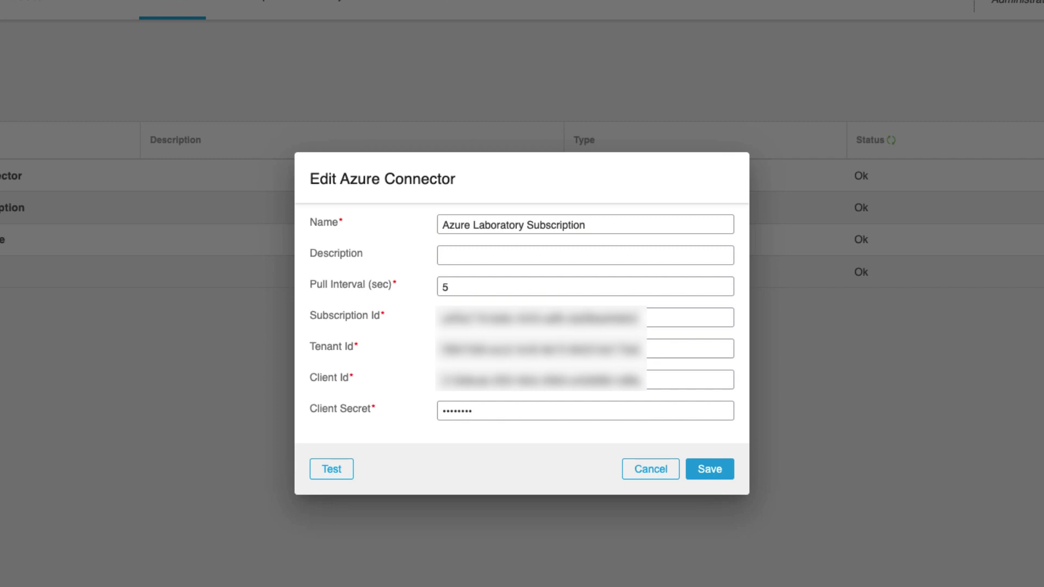
{"action": "left_click", "coordinate": [340, 467]}
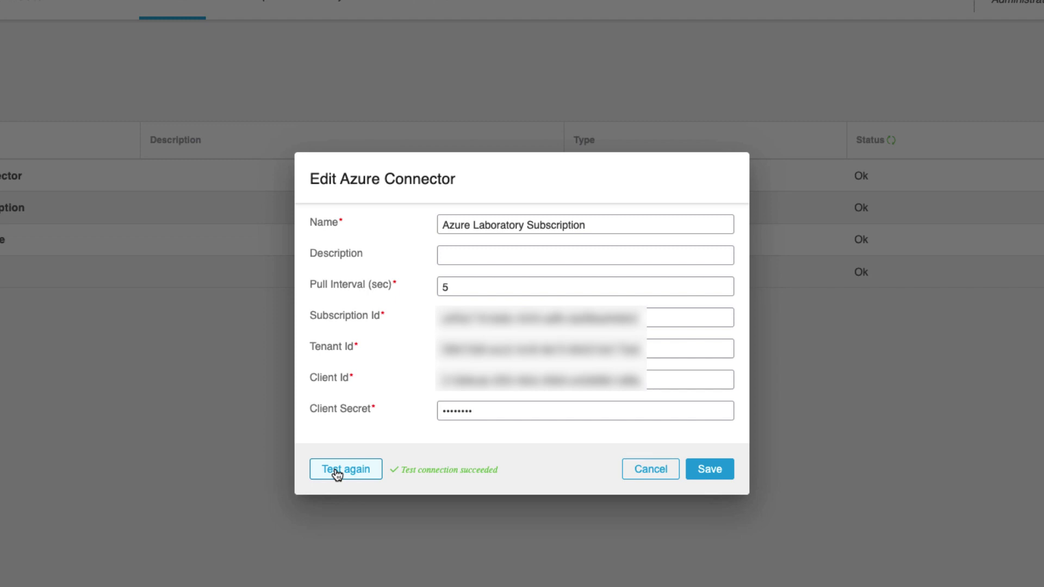
{"action": "left_click", "coordinate": [656, 470]}
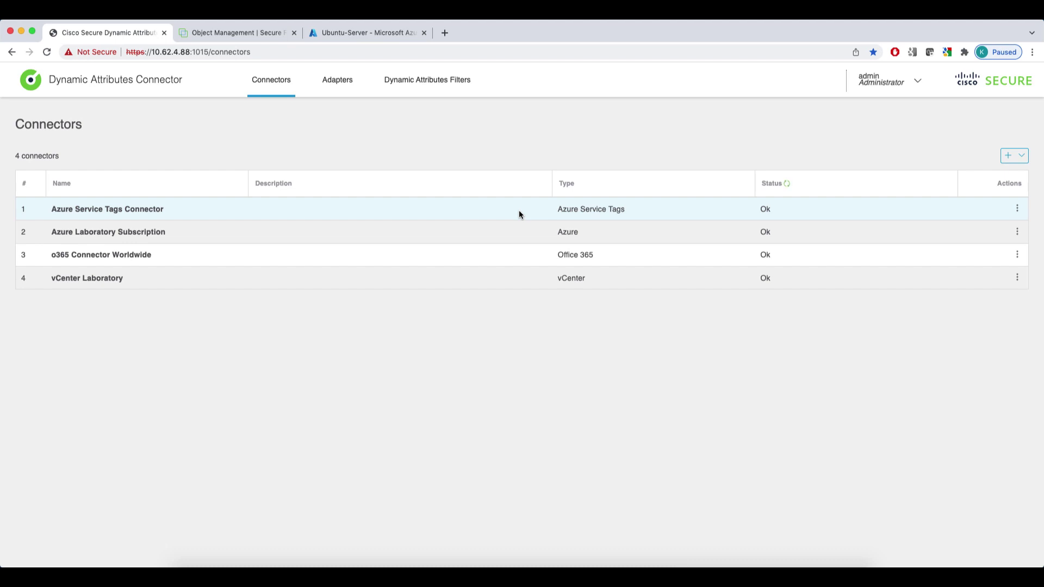
Test the Azure Service Tags Connector's connection and close it without saving
{"action": "left_click", "coordinate": [1017, 209]}
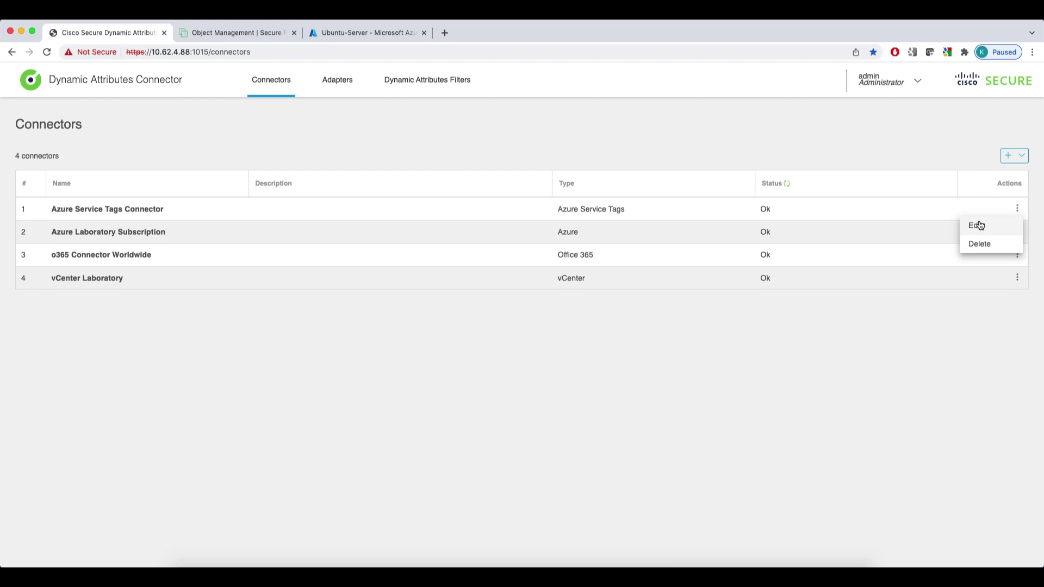
{"action": "left_click", "coordinate": [978, 225]}
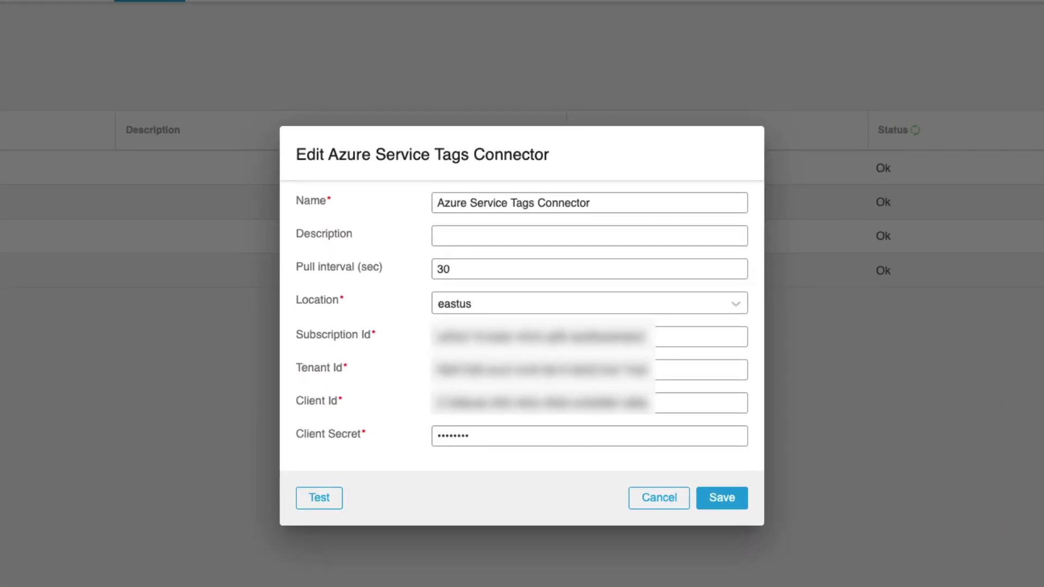
{"action": "left_click", "coordinate": [321, 498]}
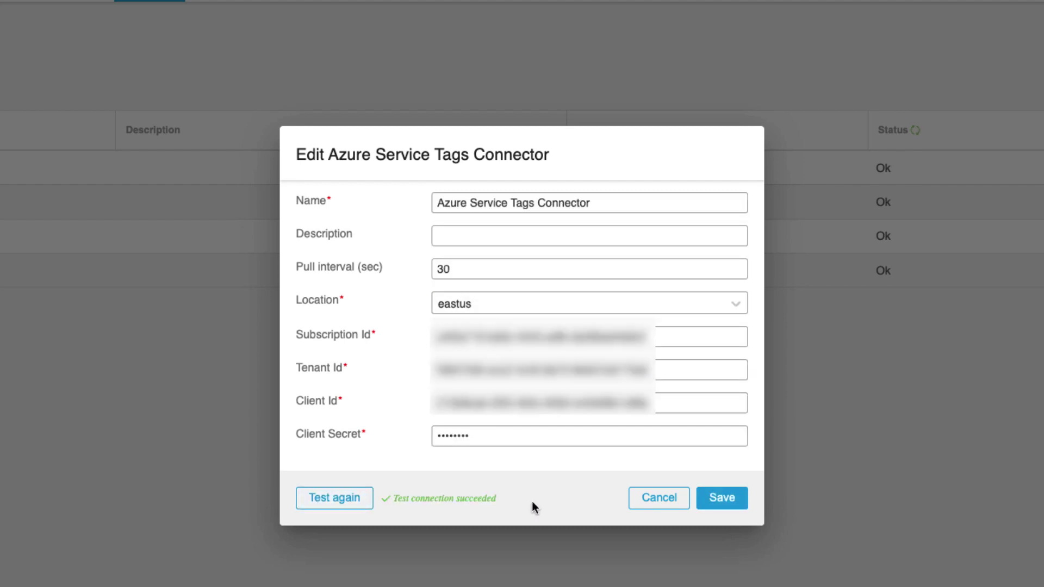
{"action": "left_click", "coordinate": [660, 503]}
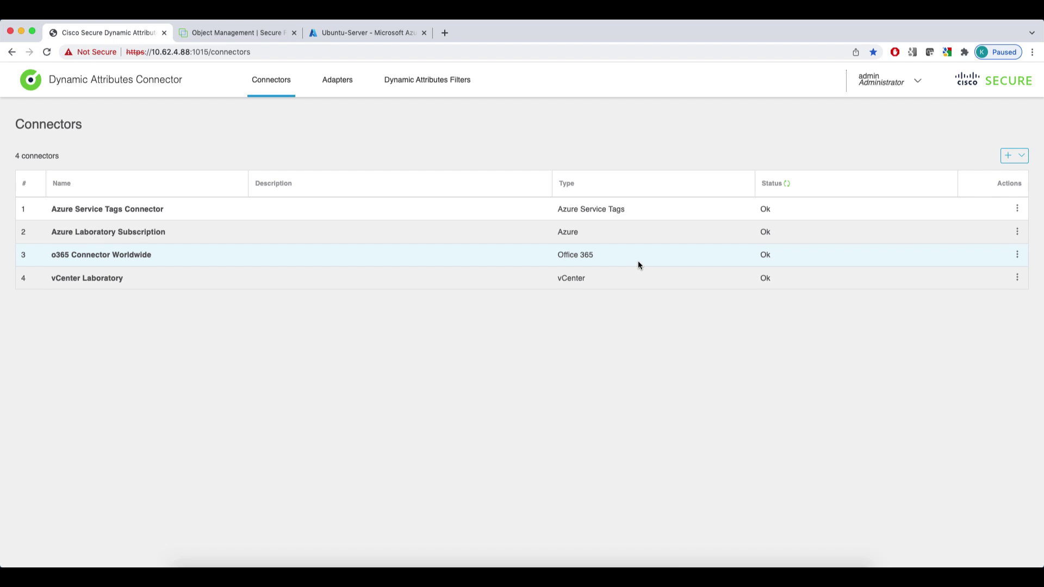
Test the o365 Connector Worldwide, keeping instance Worldwide and Disable optional IPs off, unsaved
{"action": "left_click", "coordinate": [1018, 256]}
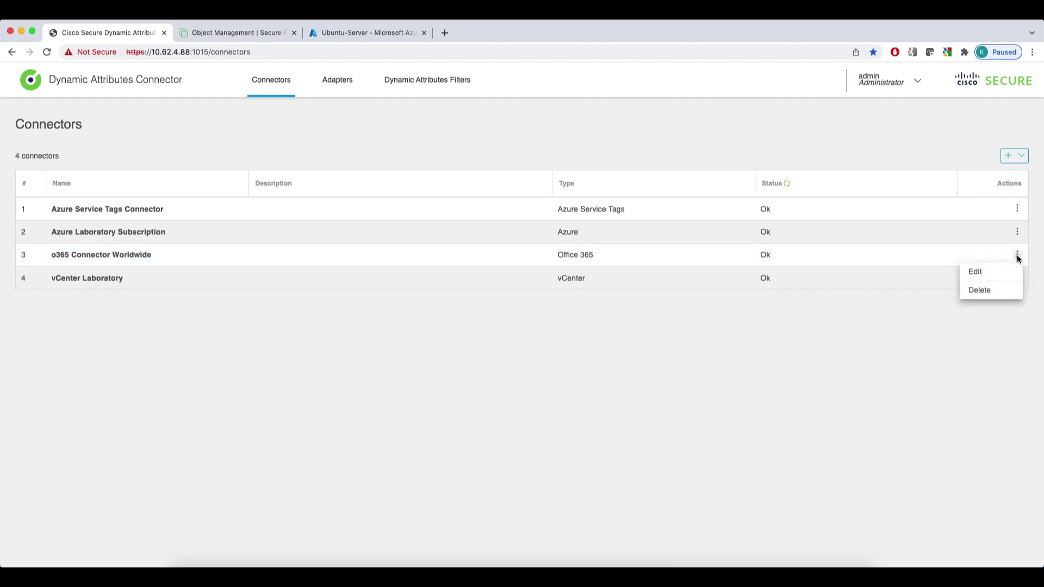
{"action": "left_click", "coordinate": [977, 272]}
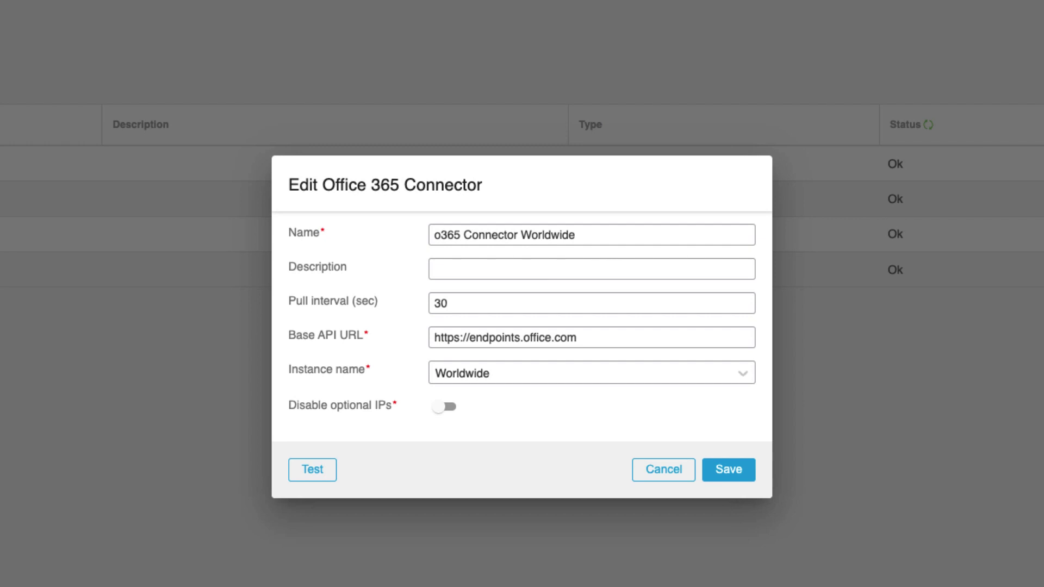
{"action": "left_click", "coordinate": [645, 372]}
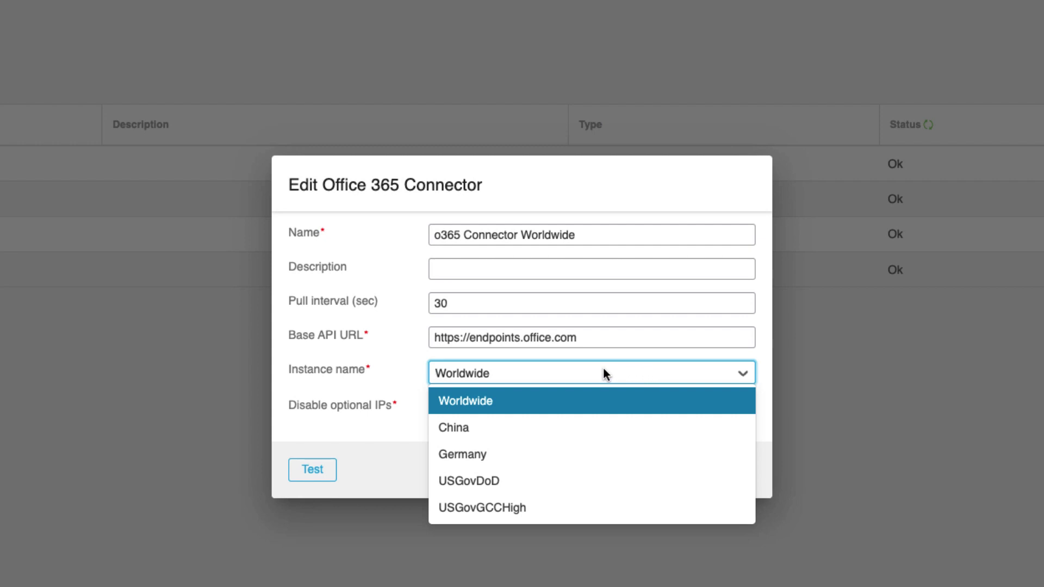
{"action": "left_click", "coordinate": [419, 428]}
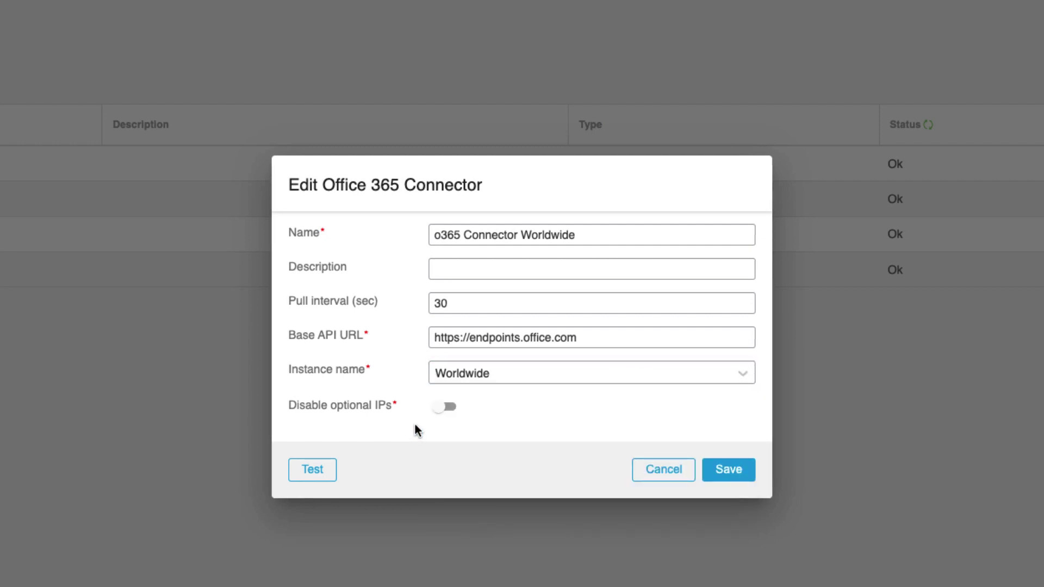
{"action": "left_click", "coordinate": [441, 409]}
{"action": "left_click", "coordinate": [441, 409]}
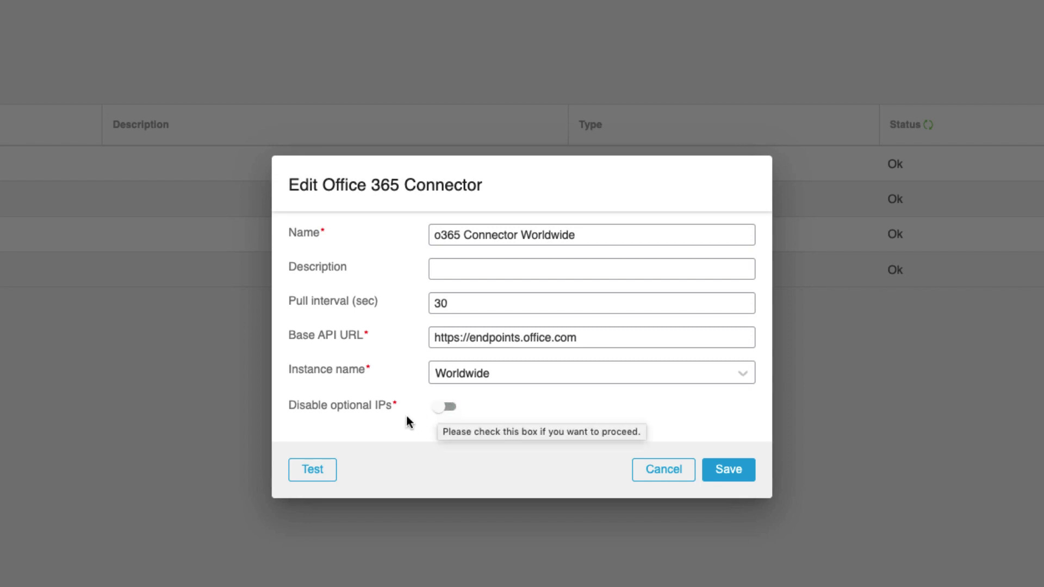
{"action": "left_click", "coordinate": [312, 471]}
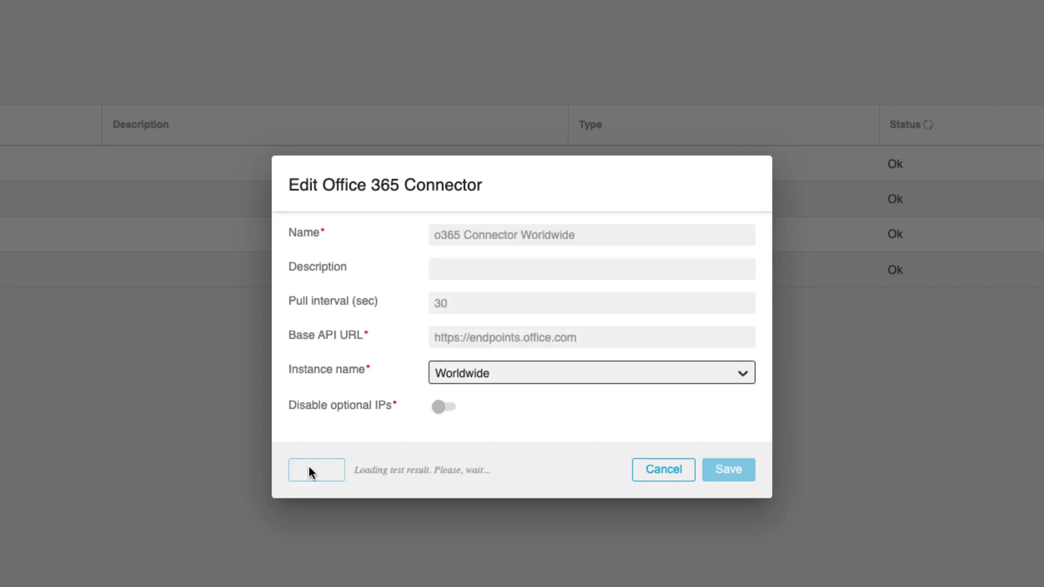
{"action": "left_click", "coordinate": [664, 469]}
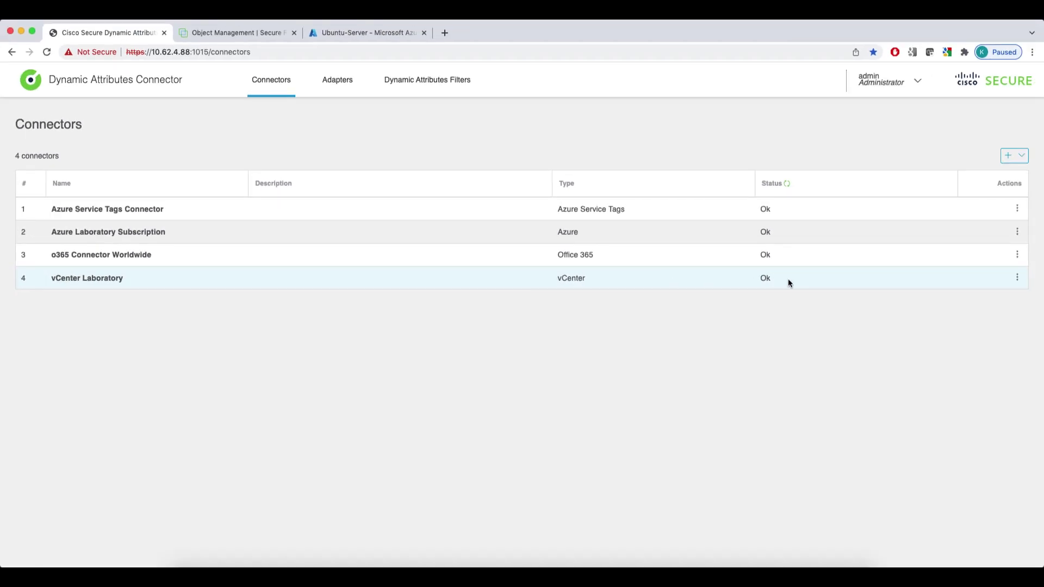
{"action": "left_click", "coordinate": [1017, 278]}
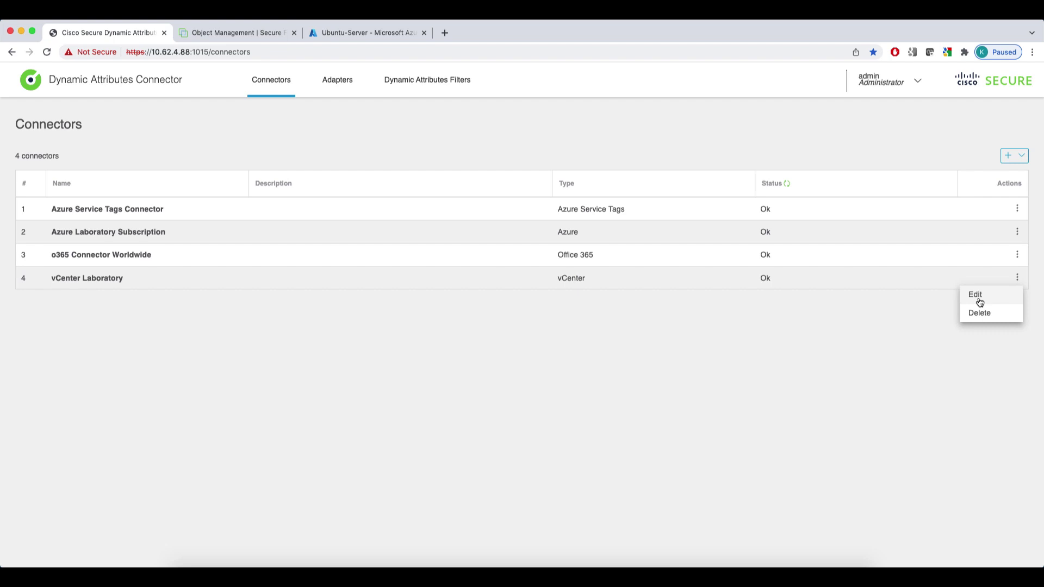
{"action": "left_click", "coordinate": [979, 298]}
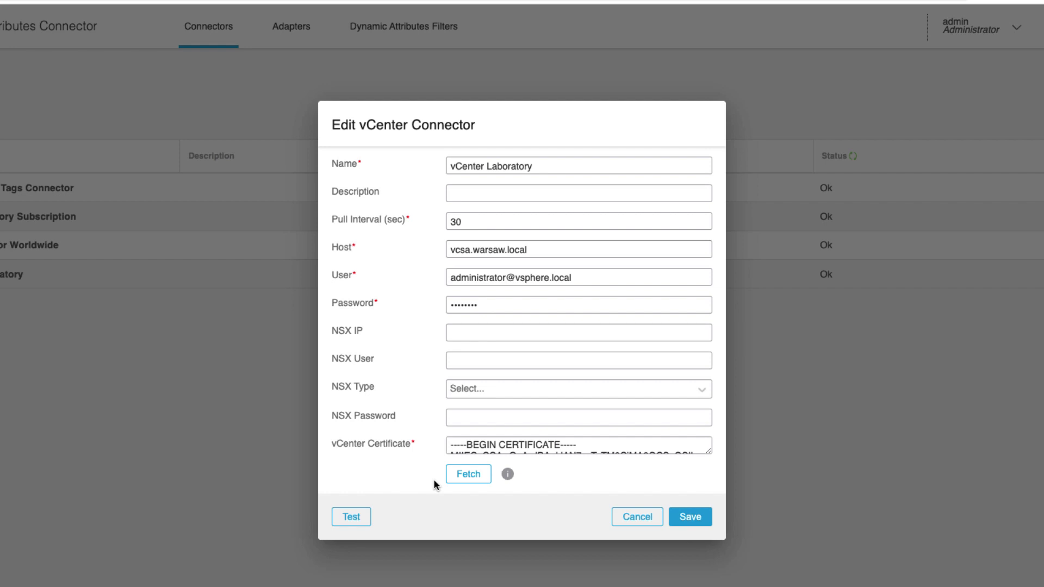
{"action": "left_click", "coordinate": [496, 396]}
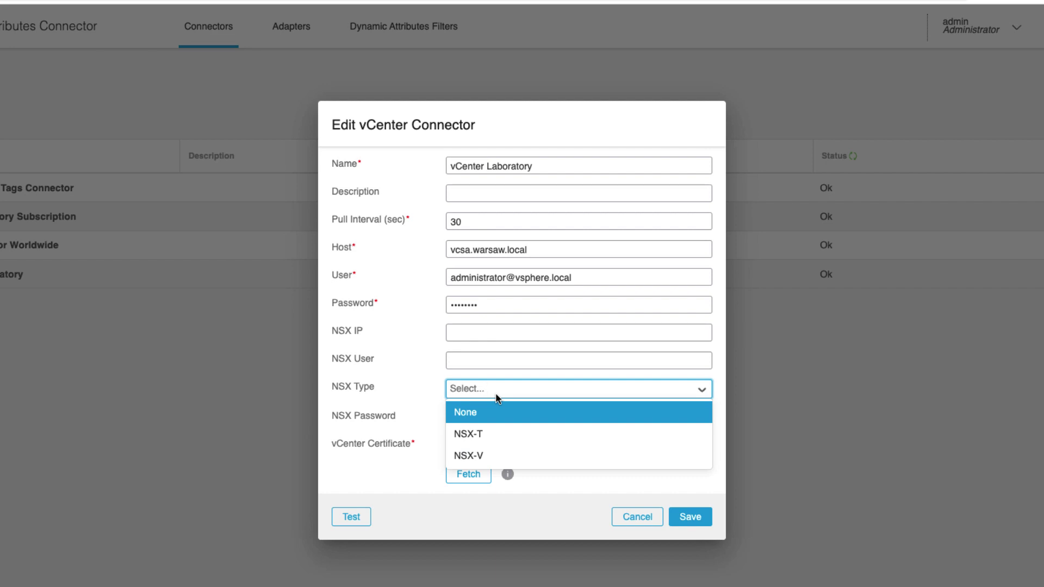
{"action": "left_click", "coordinate": [436, 478]}
{"action": "left_click", "coordinate": [628, 518]}
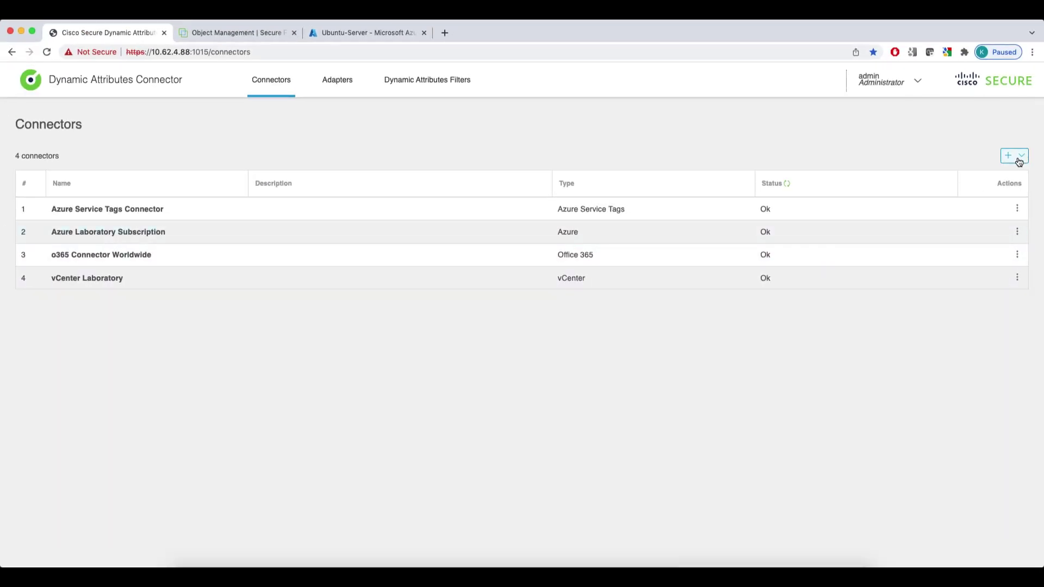
Abandon a new AWS connector and list the FMC Laboratory and FMC IFT adapters
{"action": "left_click", "coordinate": [1022, 156]}
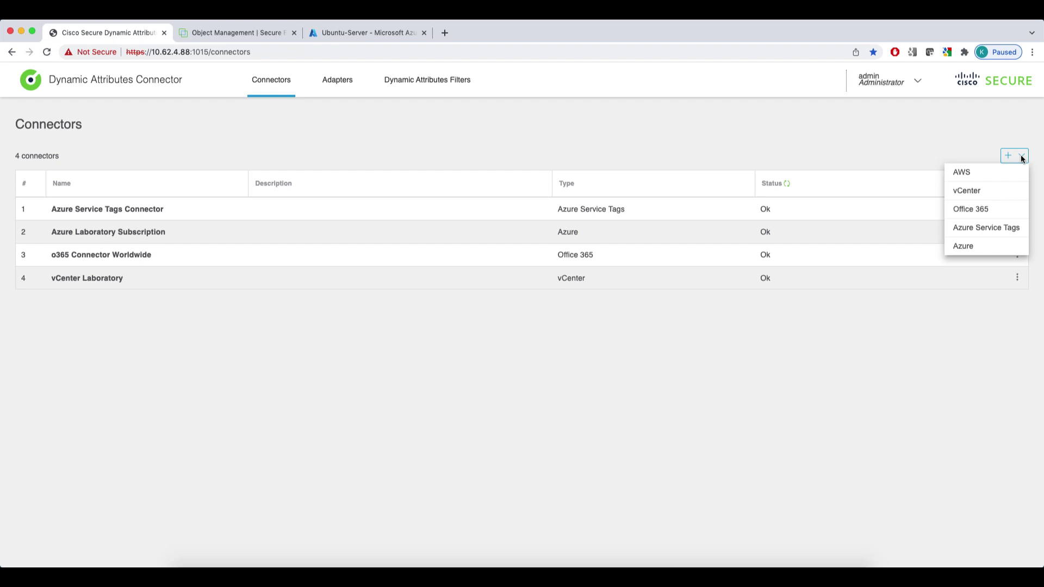
{"action": "left_click", "coordinate": [1006, 173]}
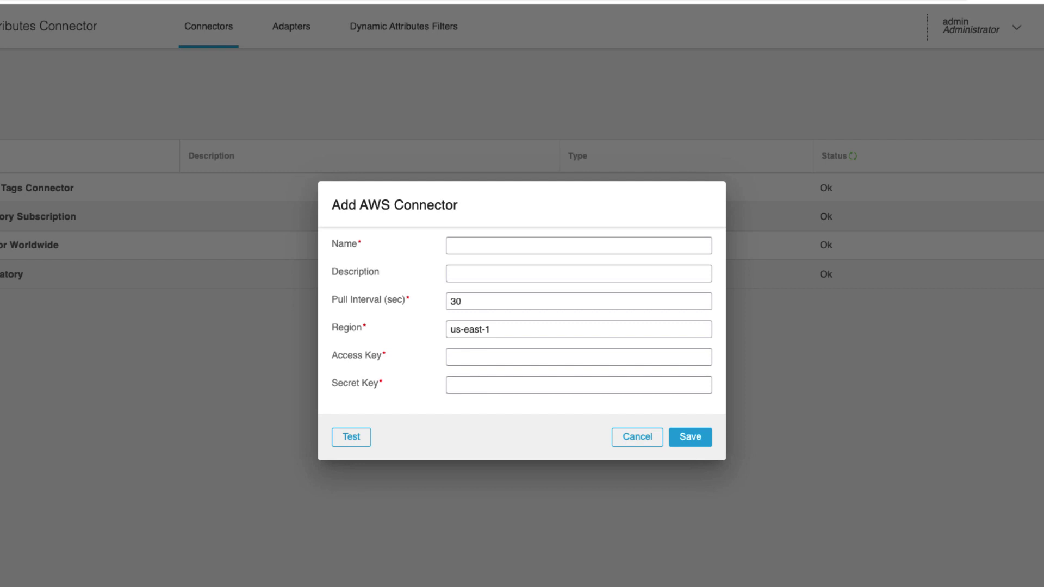
{"action": "left_click", "coordinate": [646, 438]}
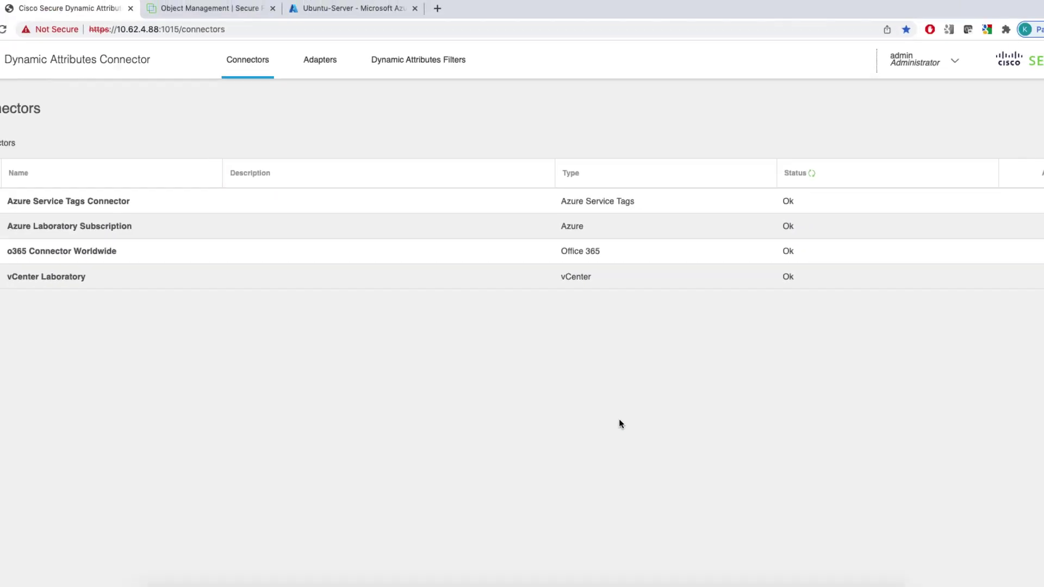
{"action": "left_click", "coordinate": [344, 89]}
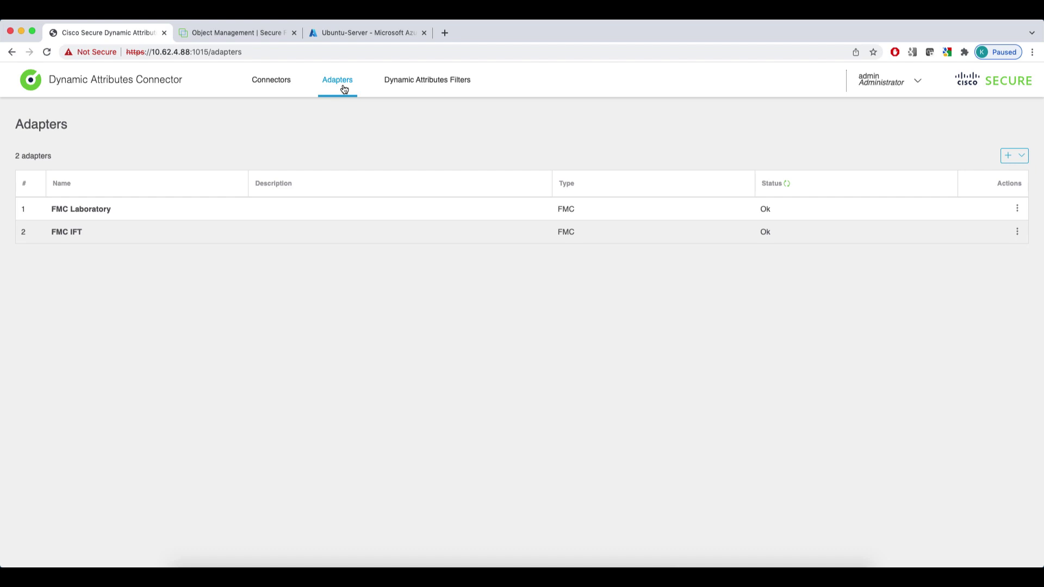
{"action": "left_click", "coordinate": [1017, 232]}
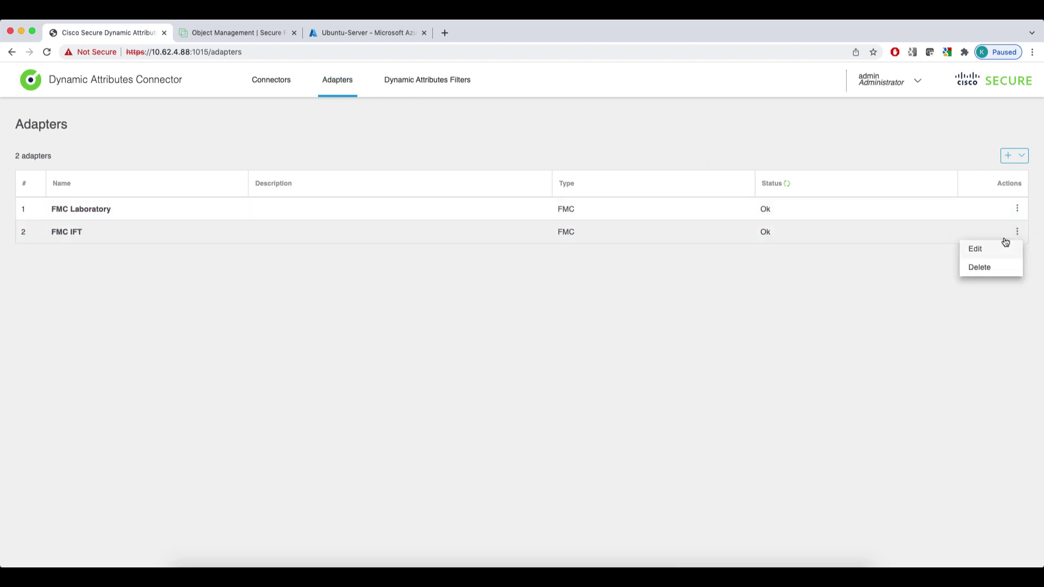
{"action": "left_click", "coordinate": [976, 250]}
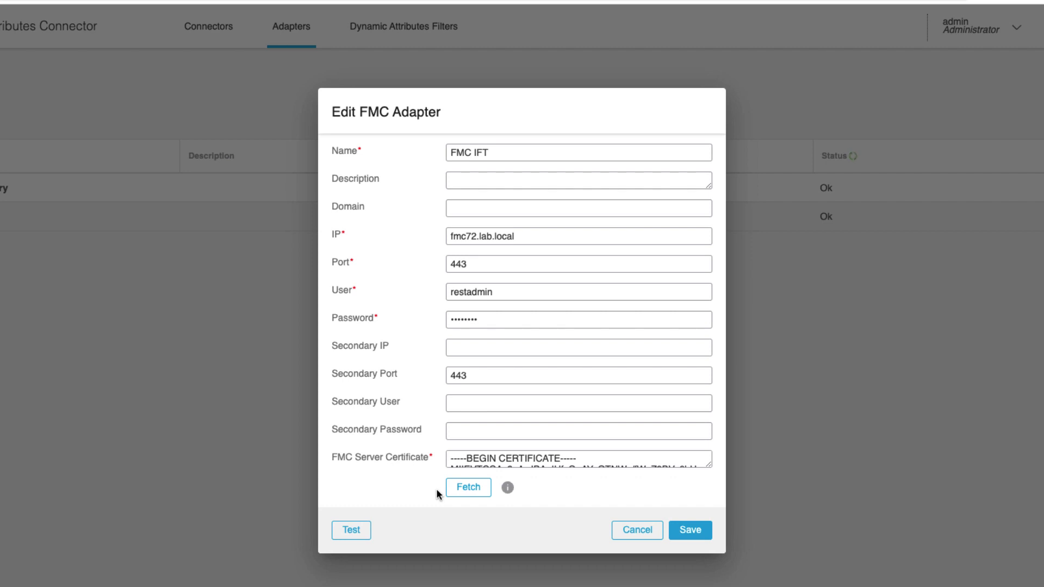
{"action": "left_click", "coordinate": [465, 490]}
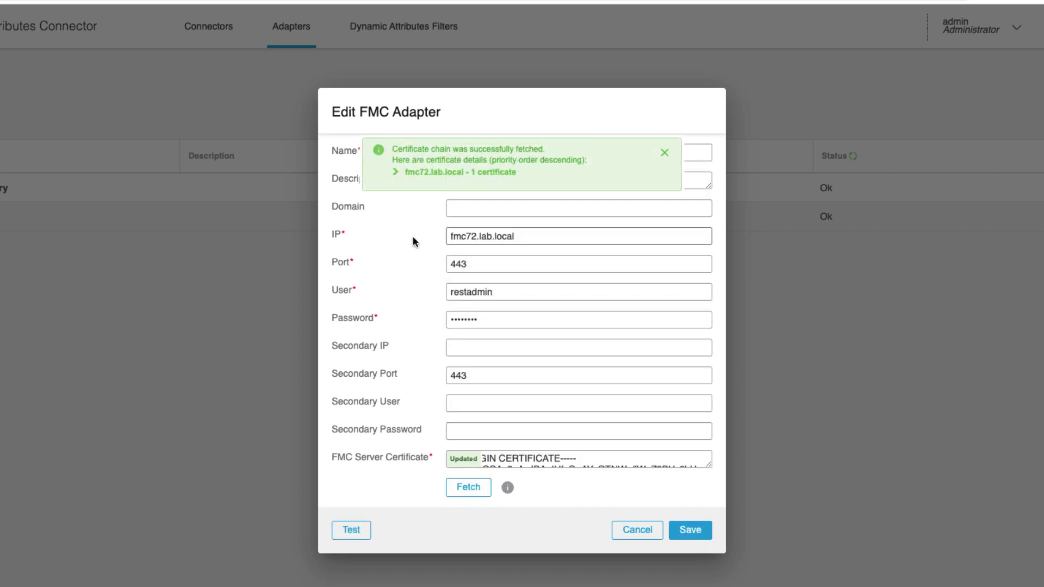
{"action": "left_click", "coordinate": [397, 174]}
{"action": "left_click", "coordinate": [410, 193]}
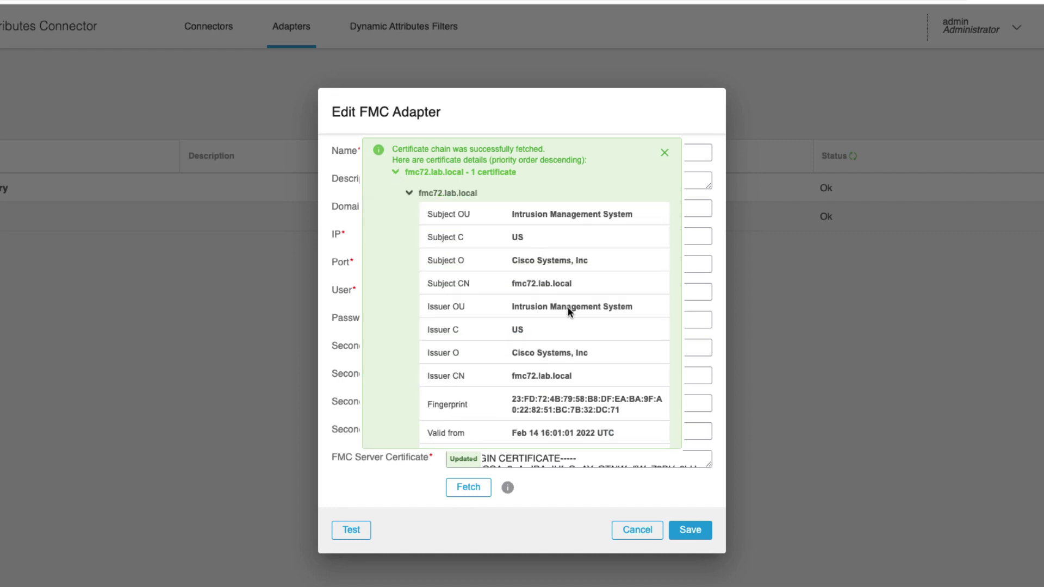
{"action": "scroll", "coordinate": [572, 319], "scroll_direction": "down", "scroll_amount": 1}
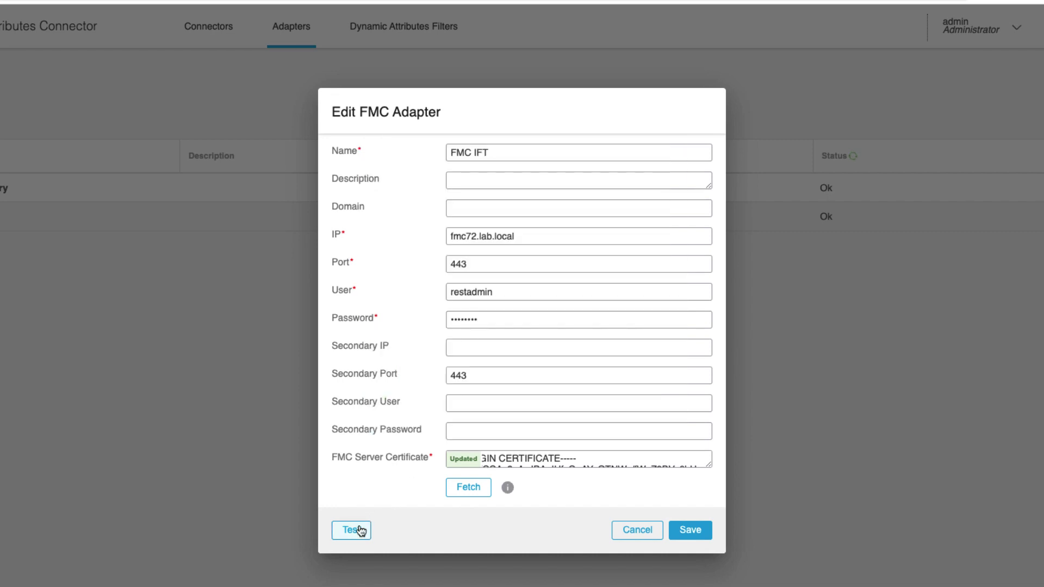
{"action": "left_click", "coordinate": [353, 531]}
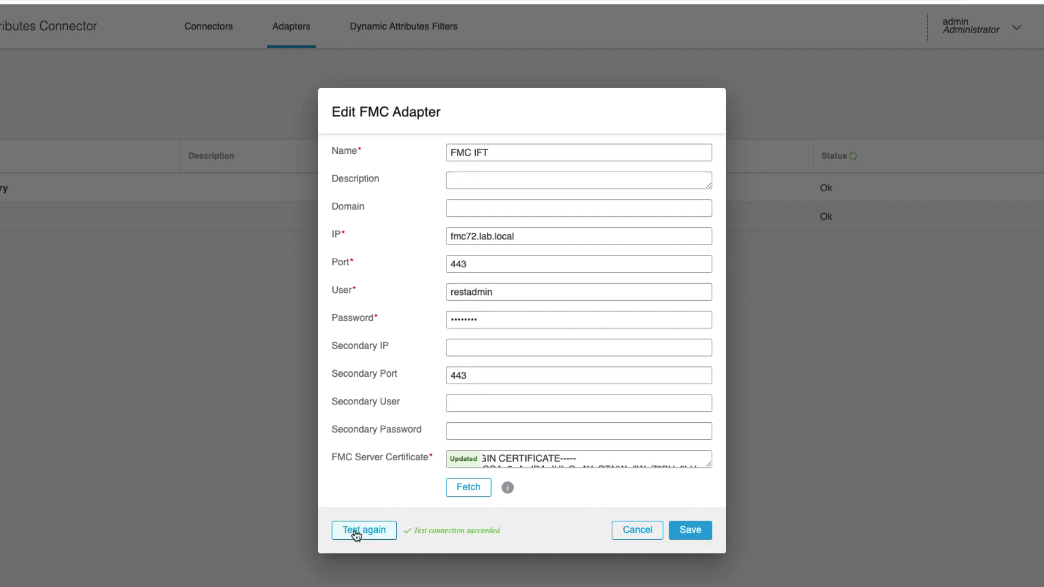
{"action": "left_click", "coordinate": [642, 535]}
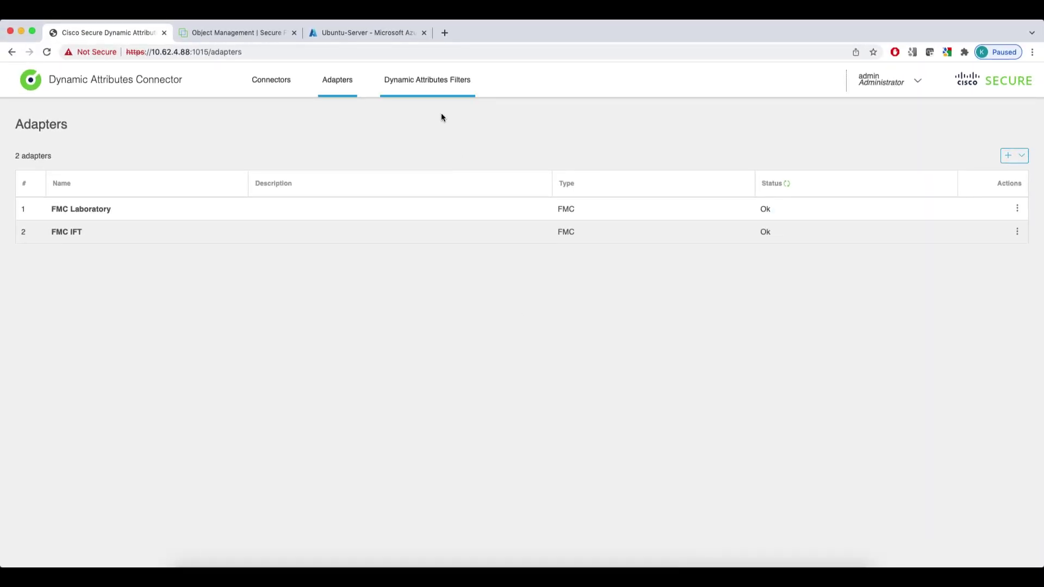
Preview the IPs matched by vCenter_Windows_Servers, then close that filter unchanged
{"action": "left_click", "coordinate": [410, 39]}
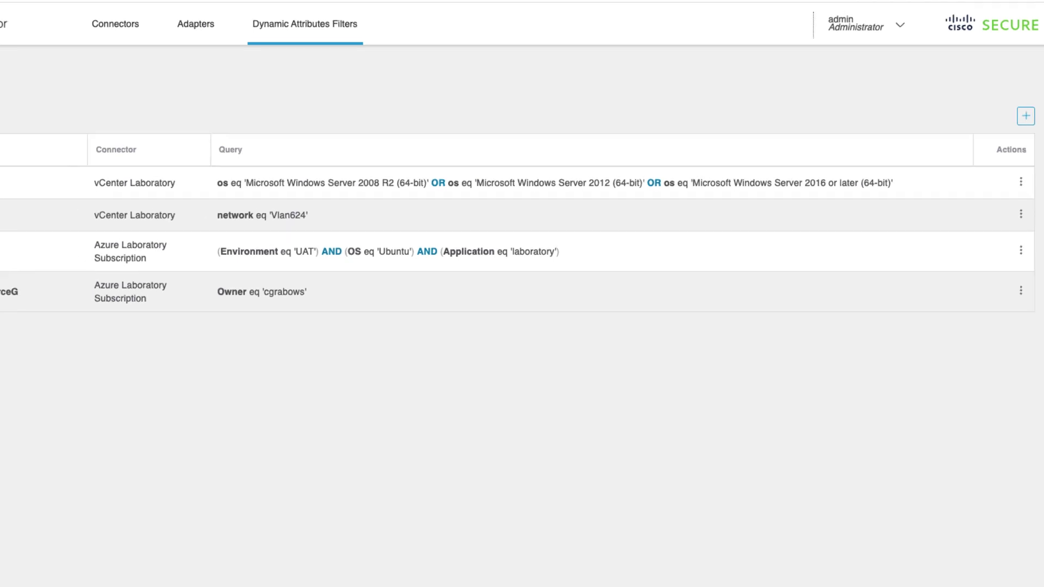
{"action": "left_click", "coordinate": [1022, 179]}
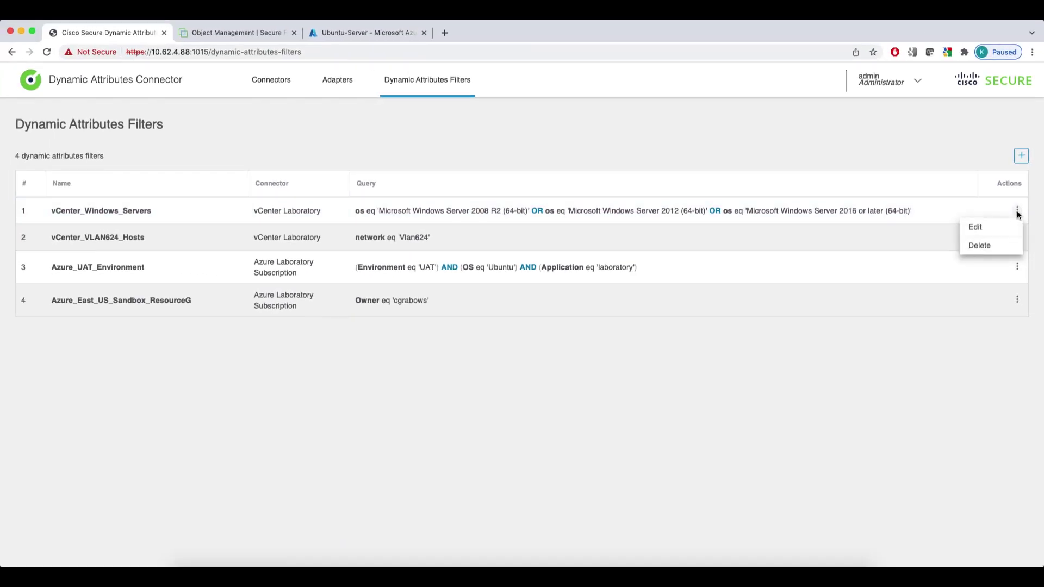
{"action": "left_click", "coordinate": [987, 226]}
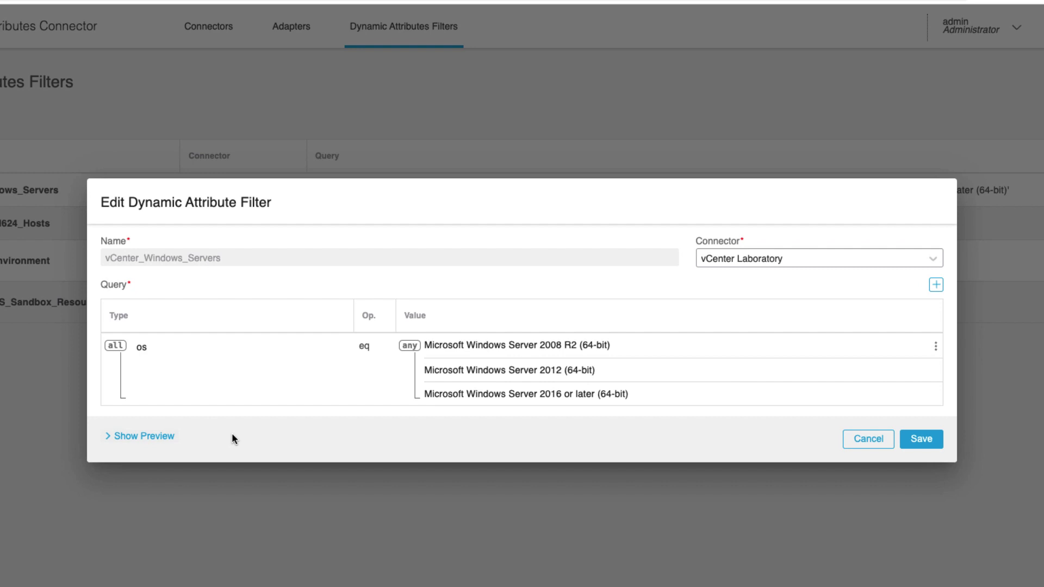
{"action": "left_click", "coordinate": [161, 436]}
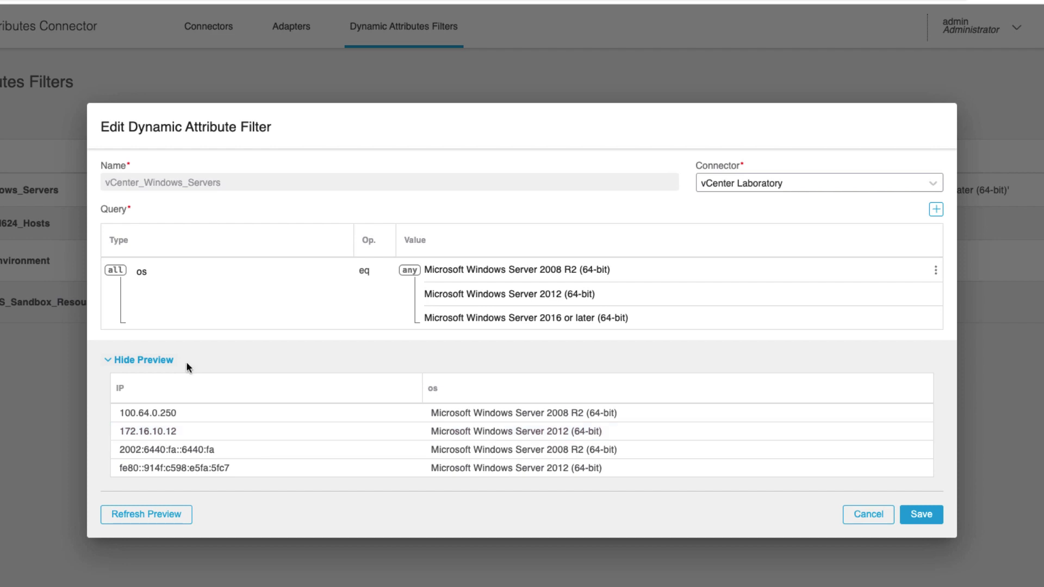
{"action": "left_click", "coordinate": [867, 514]}
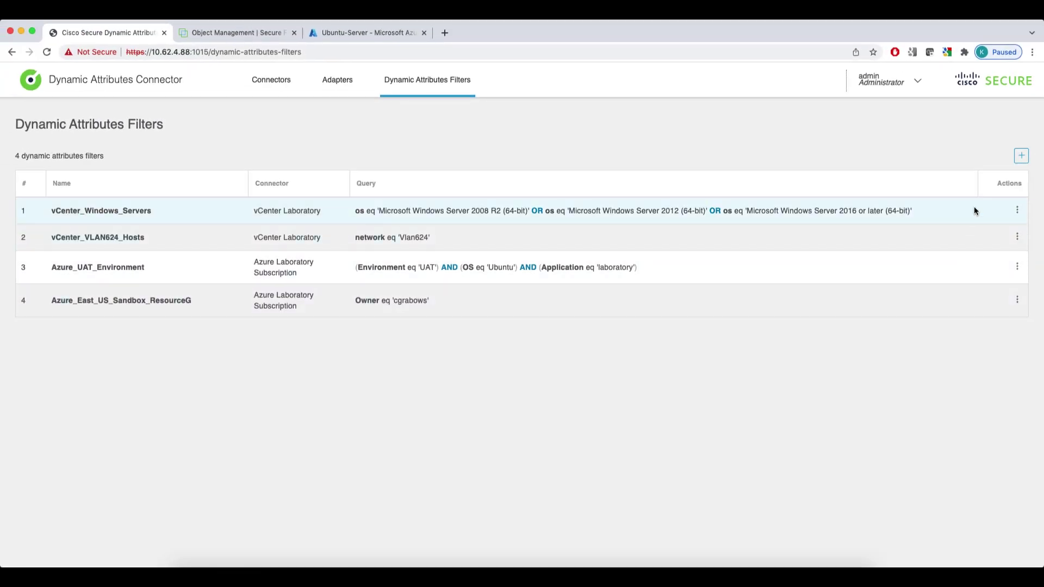
Create filter A_New_Dynamic_Object on Azure Laboratory Subscription and start its first condition
{"action": "left_click", "coordinate": [1021, 156]}
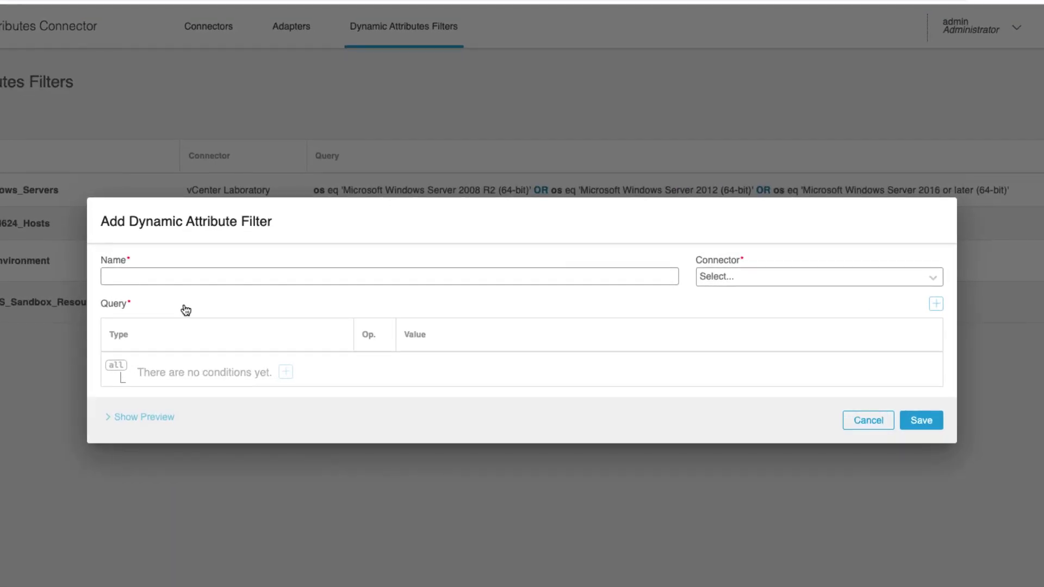
{"action": "left_click", "coordinate": [153, 276]}
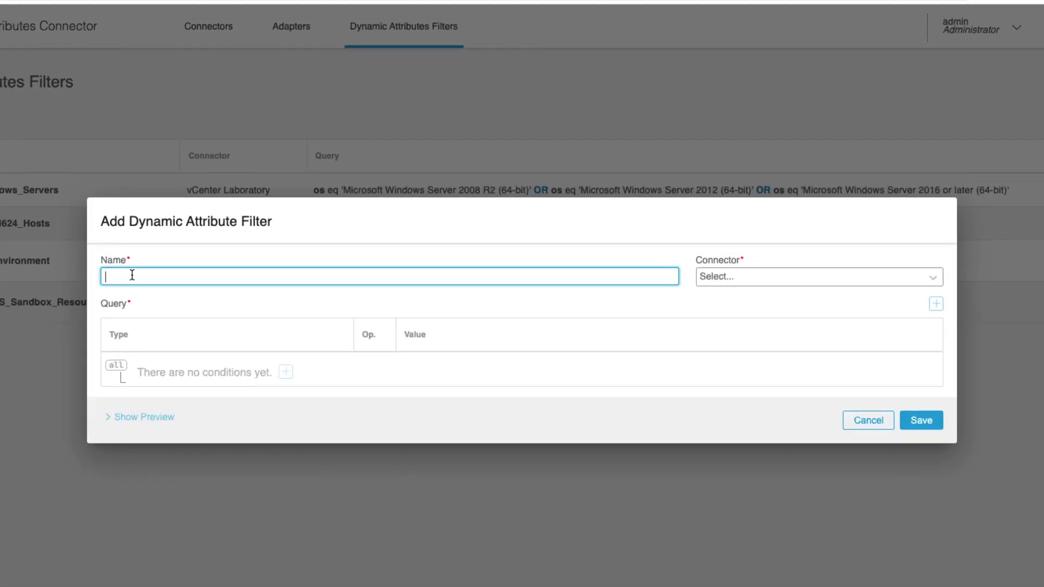
{"action": "type", "text": "A_New_Dynamic_Object"}
{"action": "left_click", "coordinate": [780, 278]}
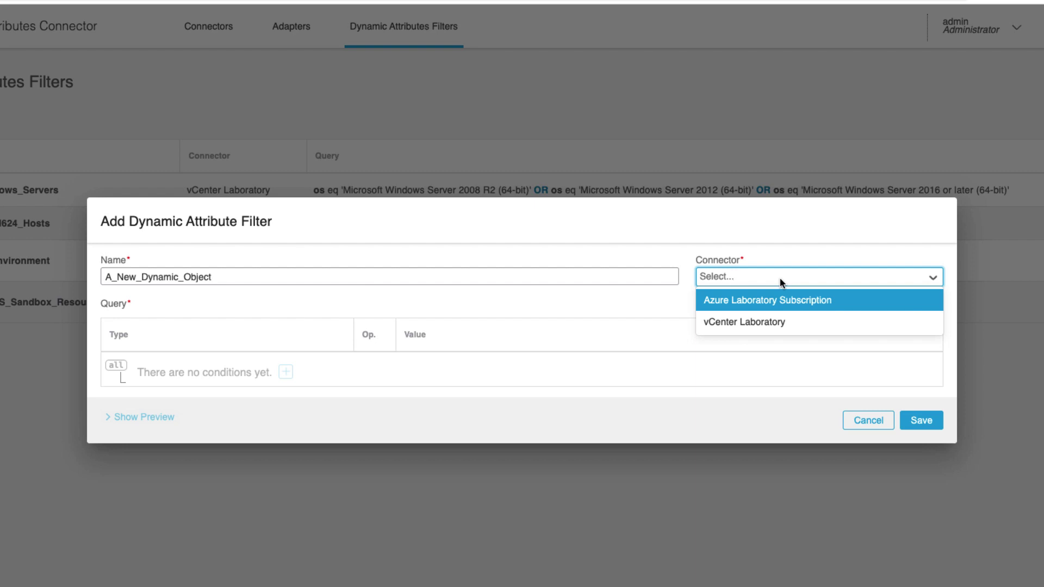
{"action": "left_click", "coordinate": [752, 301]}
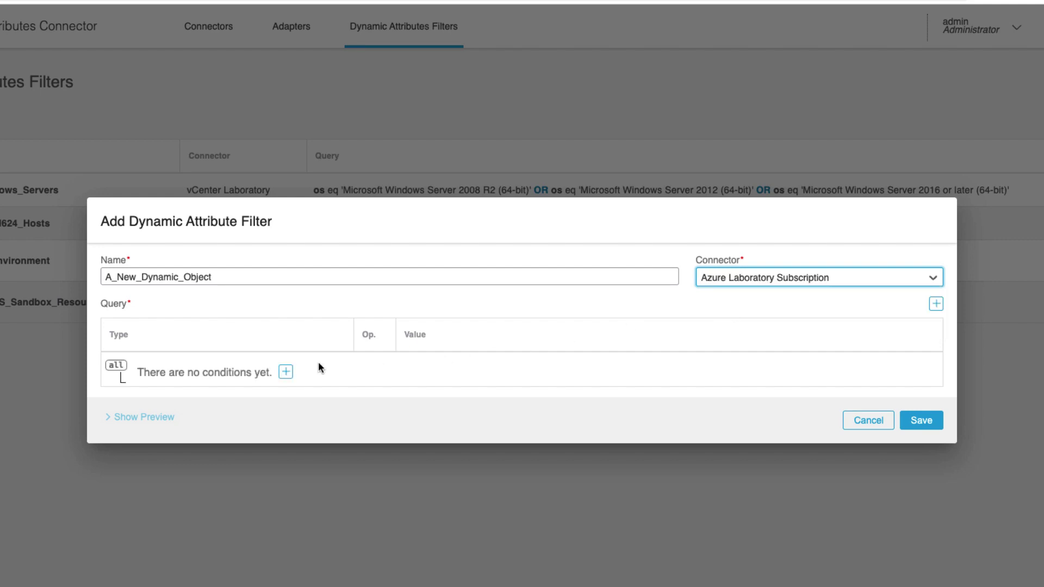
{"action": "left_click", "coordinate": [286, 372]}
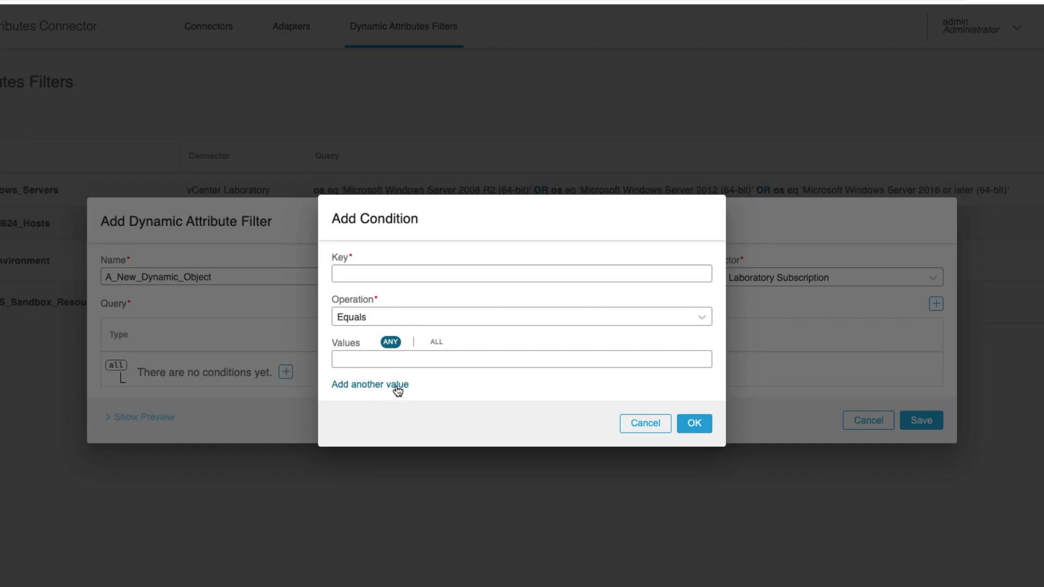
Show the Key dropdown of the Add Condition dialog for the Azure connector
{"action": "left_click", "coordinate": [361, 277]}
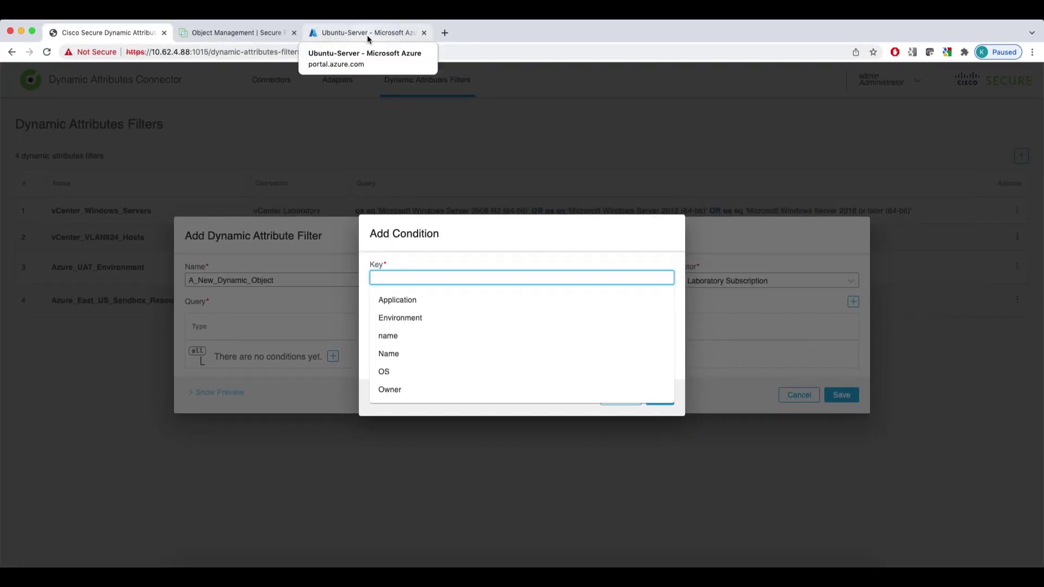
View the Ubuntu-Server VM's tags (OS: Ubuntu, Environment: sandbox) in the Azure portal
{"action": "left_click", "coordinate": [367, 35]}
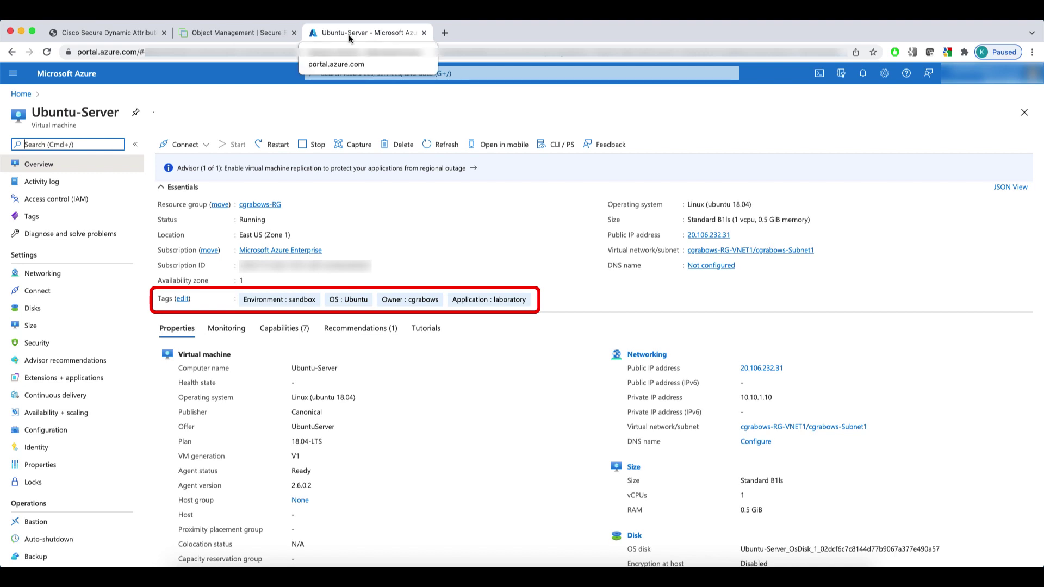
Add the condition OS equals Ubuntu and preview its four matching IPs
{"action": "left_click", "coordinate": [105, 34]}
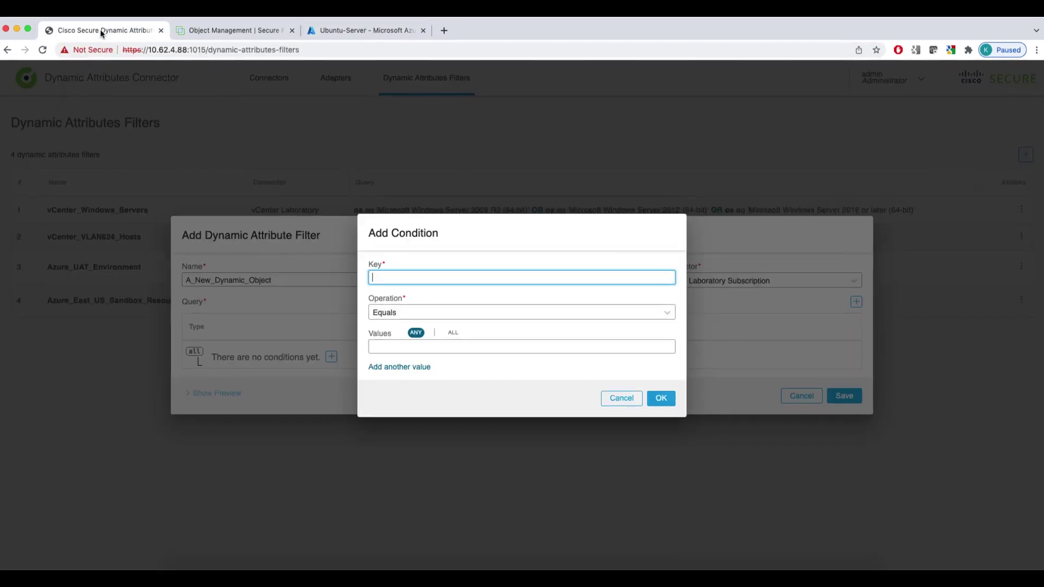
{"action": "left_click", "coordinate": [374, 277]}
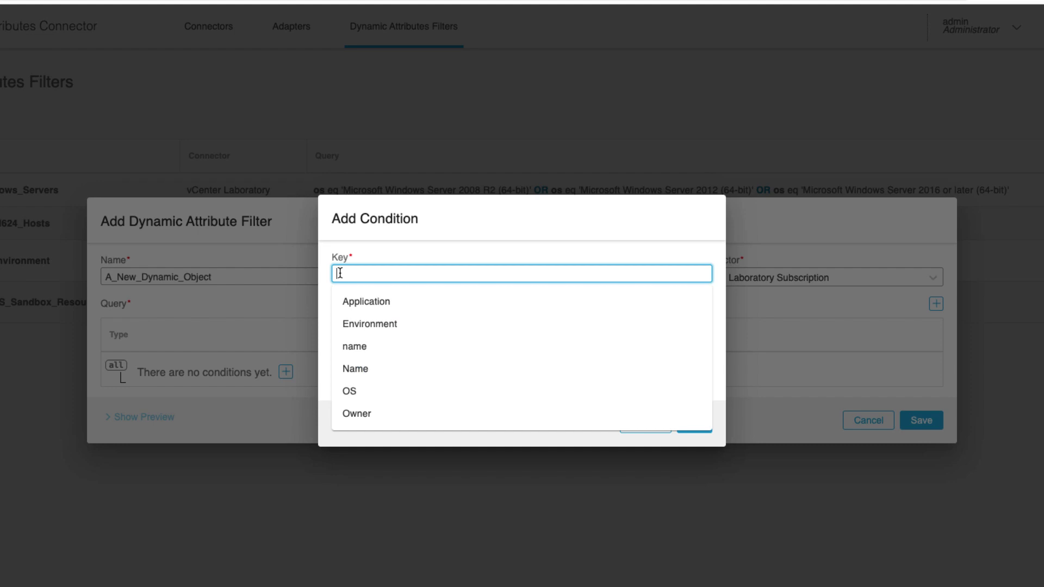
{"action": "left_click", "coordinate": [360, 392]}
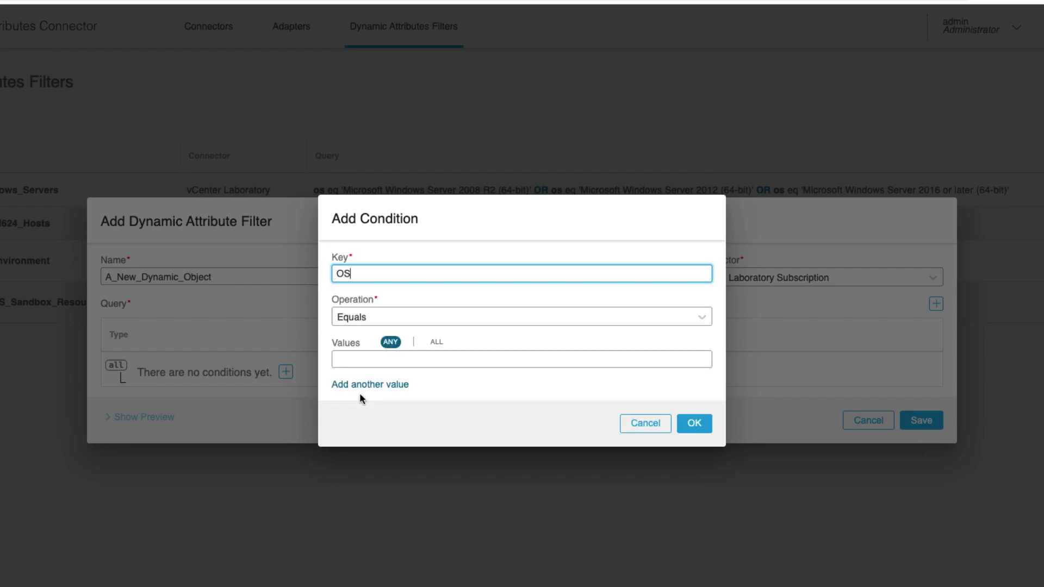
{"action": "left_click", "coordinate": [368, 361]}
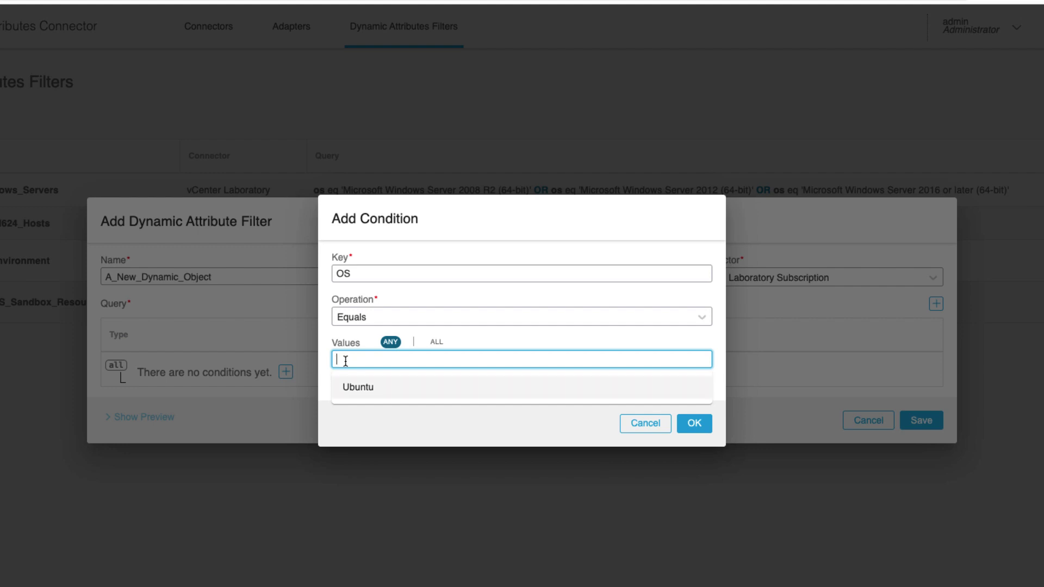
{"action": "left_click", "coordinate": [351, 387]}
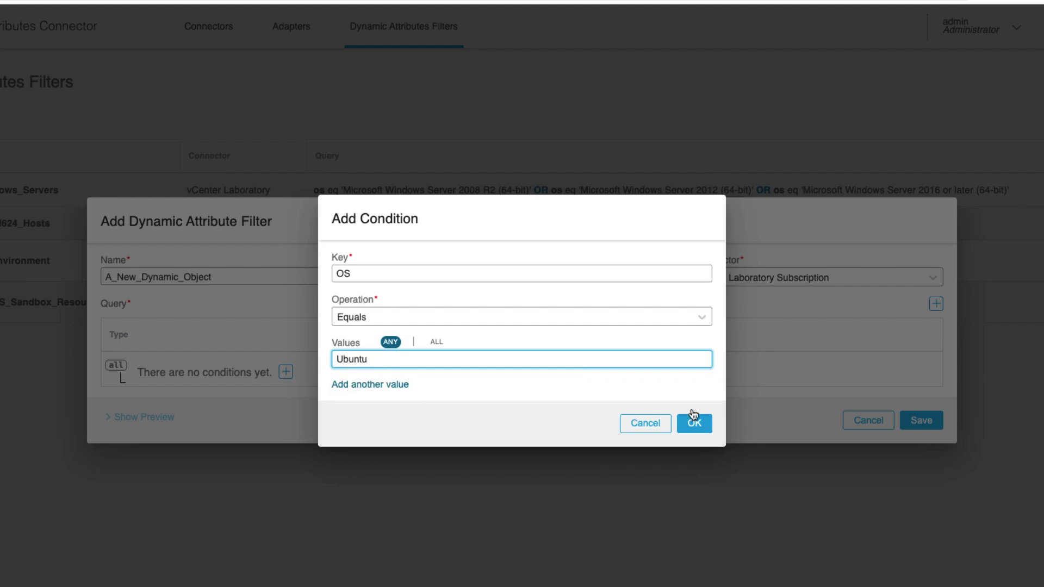
{"action": "left_click", "coordinate": [701, 430]}
{"action": "left_click", "coordinate": [126, 418]}
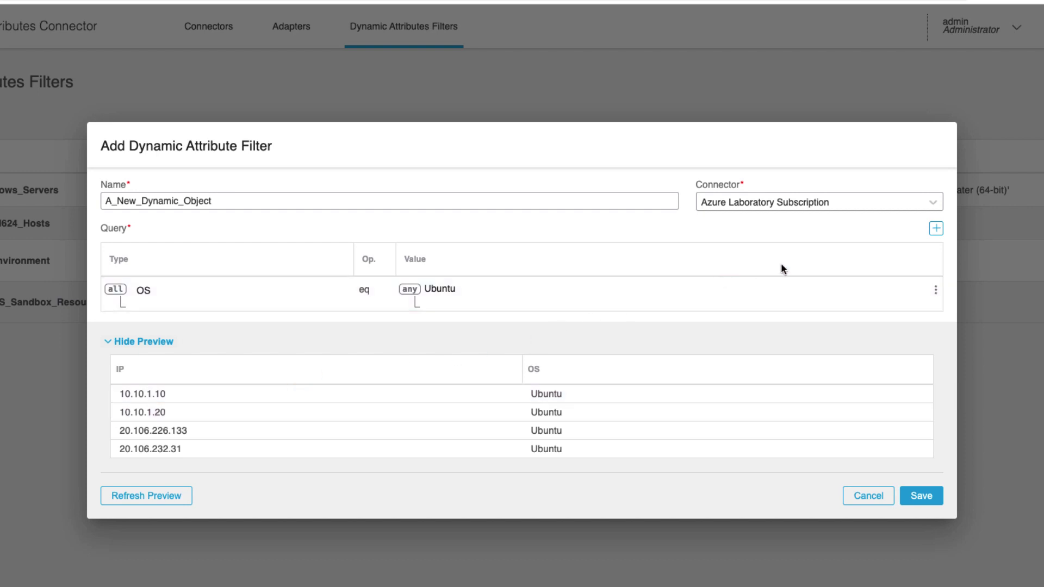
Add Environment contains UA, preview the two matching IPs, and save A_New_Dynamic_Object
{"action": "left_click", "coordinate": [934, 229]}
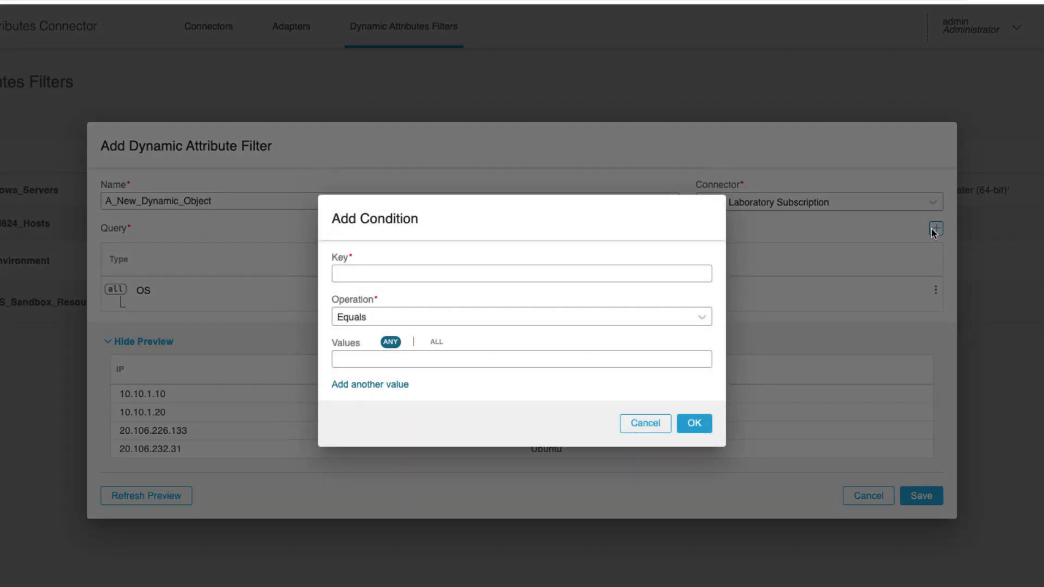
{"action": "left_click", "coordinate": [396, 277]}
{"action": "left_click", "coordinate": [391, 322]}
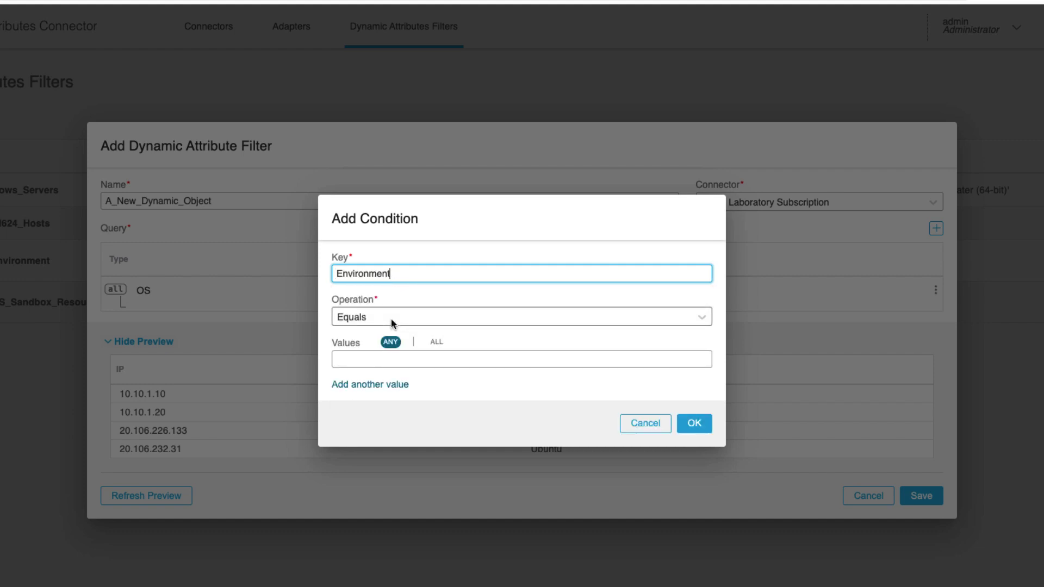
{"action": "left_click", "coordinate": [391, 321]}
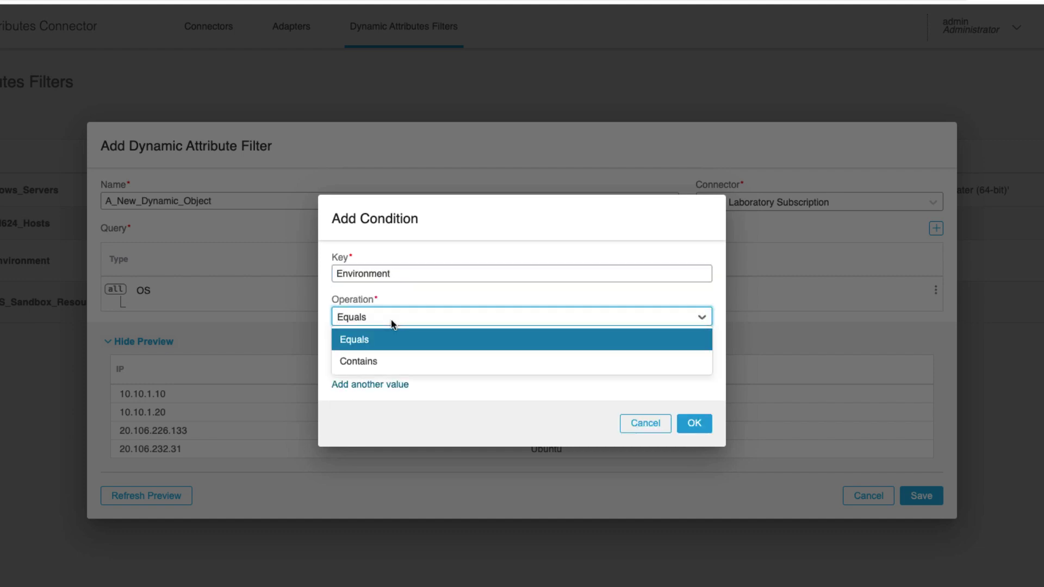
{"action": "left_click", "coordinate": [381, 362]}
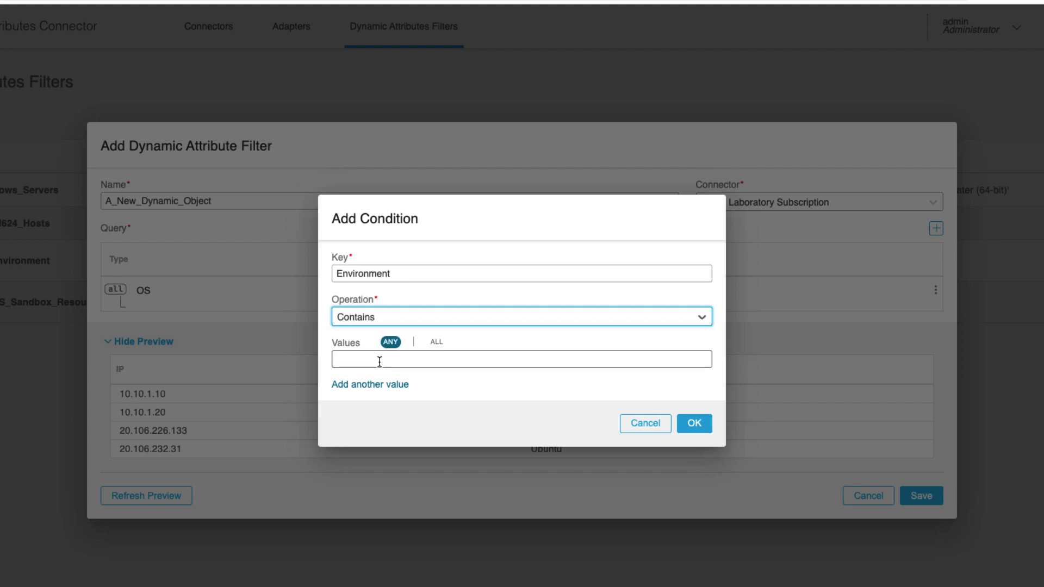
{"action": "left_click", "coordinate": [379, 362]}
{"action": "type", "text": "UA"}
{"action": "left_click", "coordinate": [484, 429]}
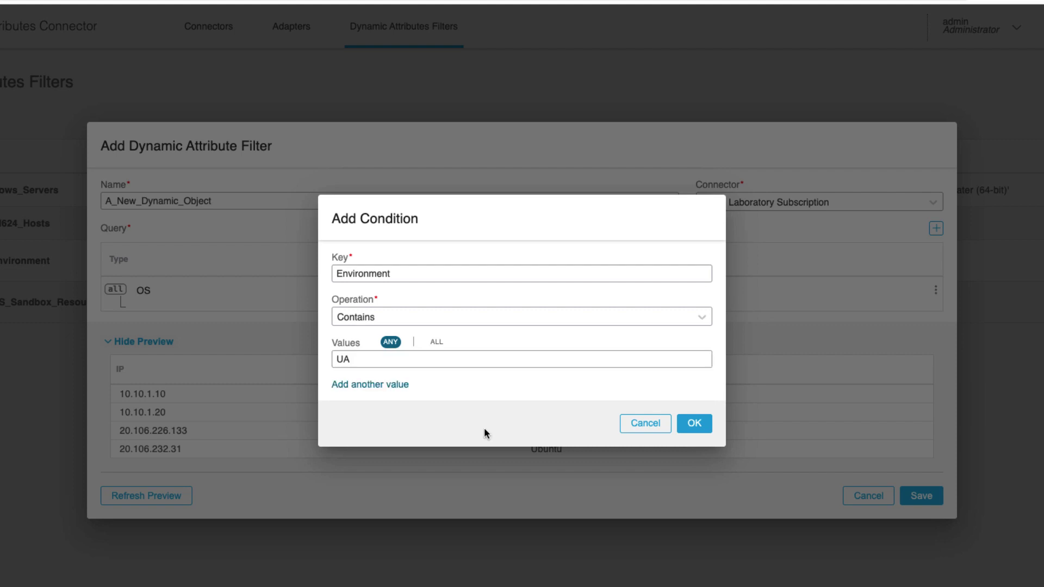
{"action": "left_click", "coordinate": [691, 424]}
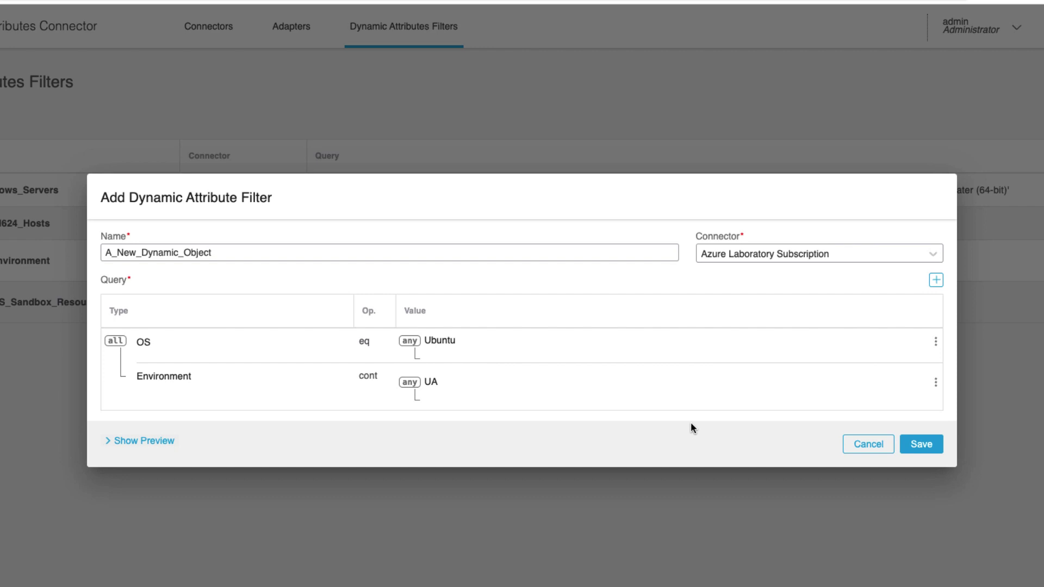
{"action": "left_click", "coordinate": [131, 441]}
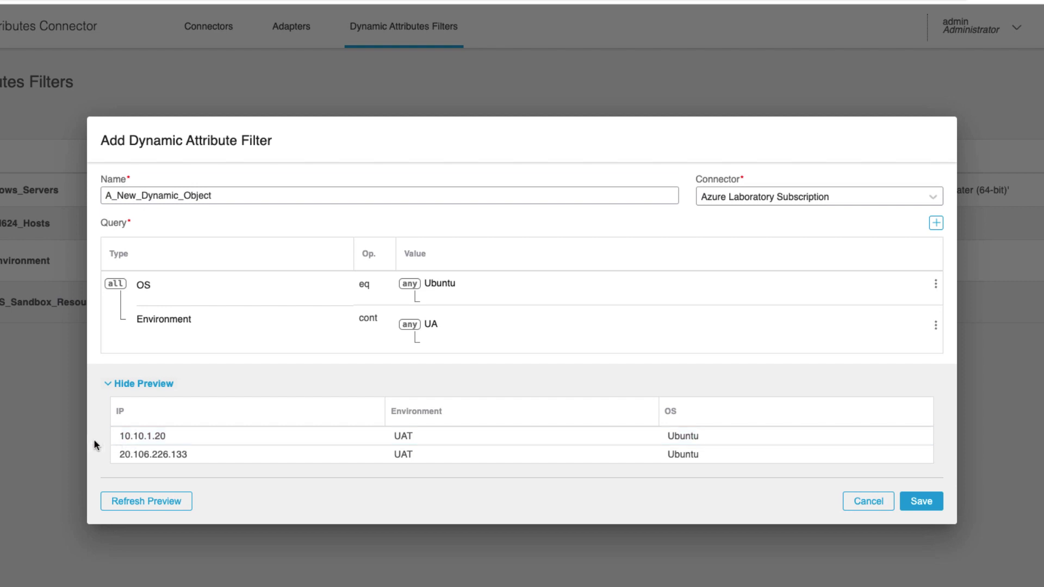
{"action": "left_click", "coordinate": [920, 503]}
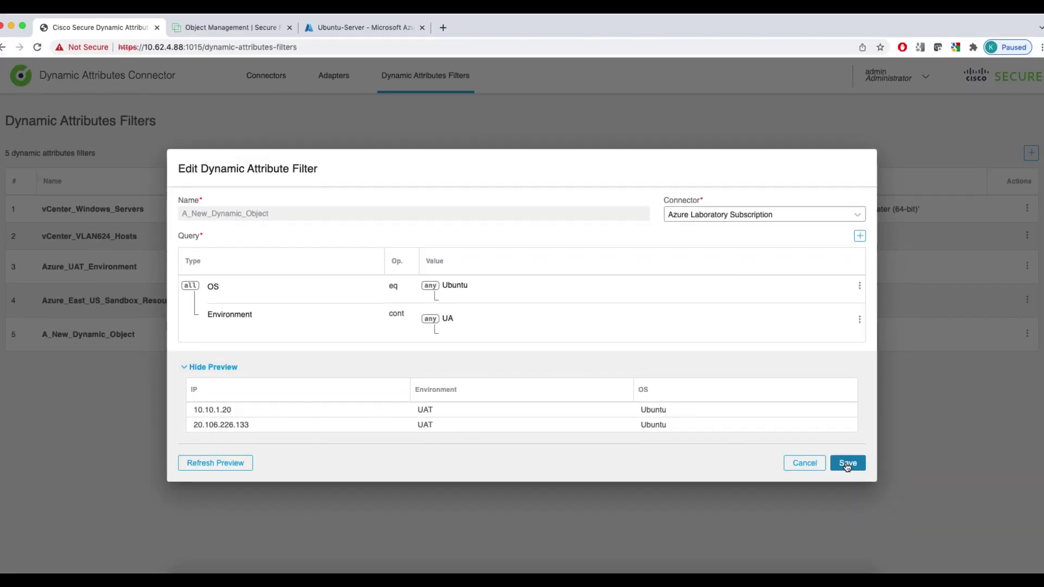
Close the filter dialog and open FMC's External Attributes > Dynamic Object list to find A_New_Dynamic_Object
{"action": "left_click", "coordinate": [920, 503]}
{"action": "left_click", "coordinate": [222, 34]}
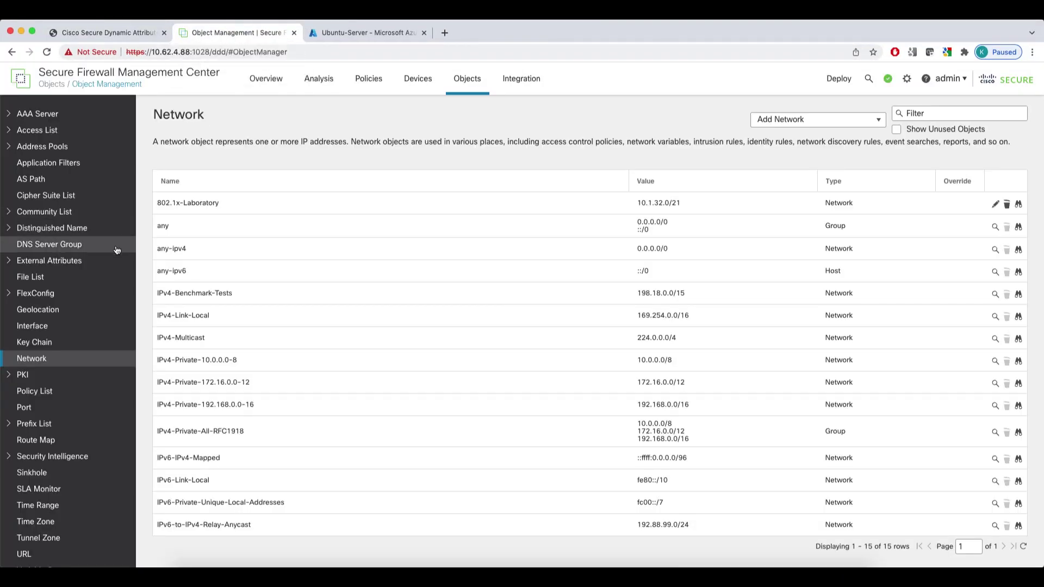
{"action": "left_click", "coordinate": [30, 264]}
{"action": "left_click", "coordinate": [39, 275]}
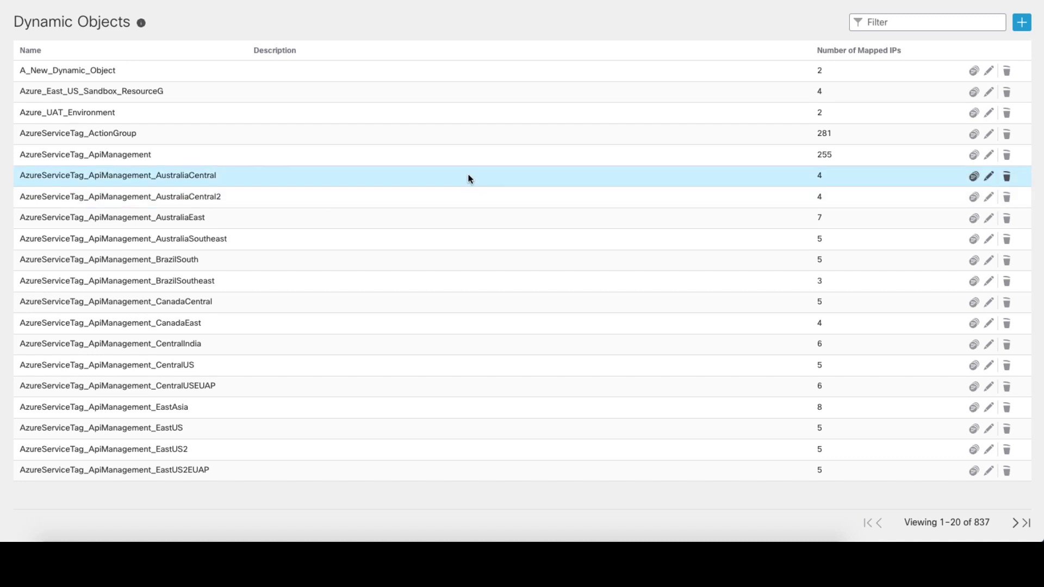
Filter dynamic objects by 'Germany', go to page two, and view AzureServiceTag_Sql_GermanyNorth's 9 mapped IPs
{"action": "left_click", "coordinate": [873, 22]}
{"action": "type", "text": "Germany"}
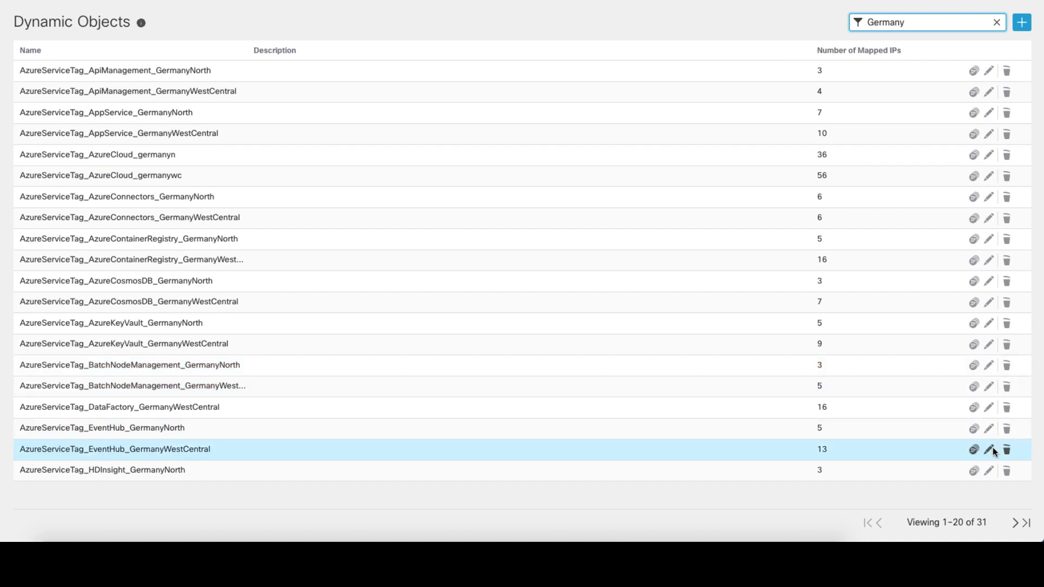
{"action": "left_click", "coordinate": [1015, 523]}
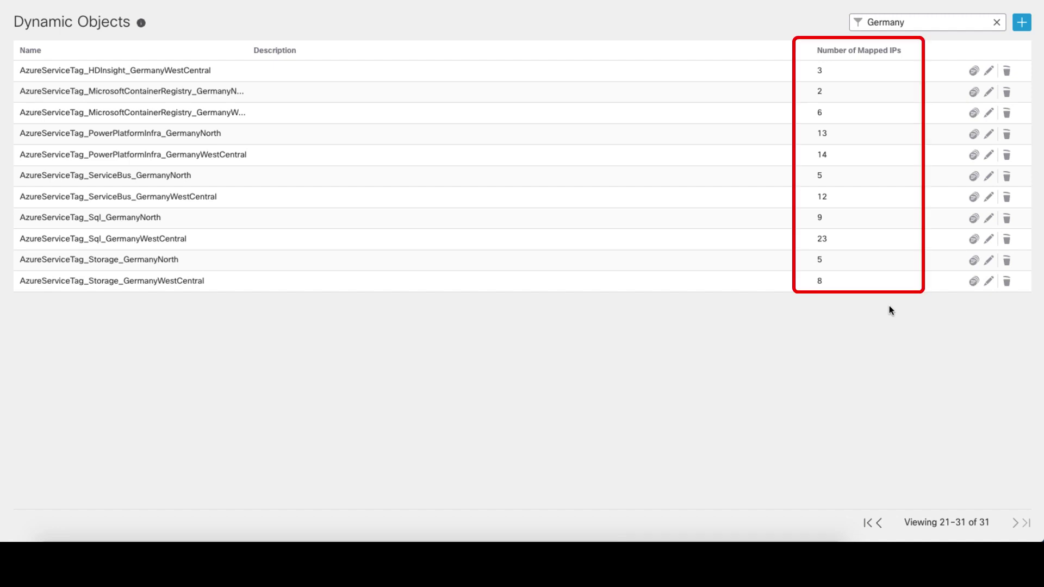
{"action": "left_click", "coordinate": [972, 217]}
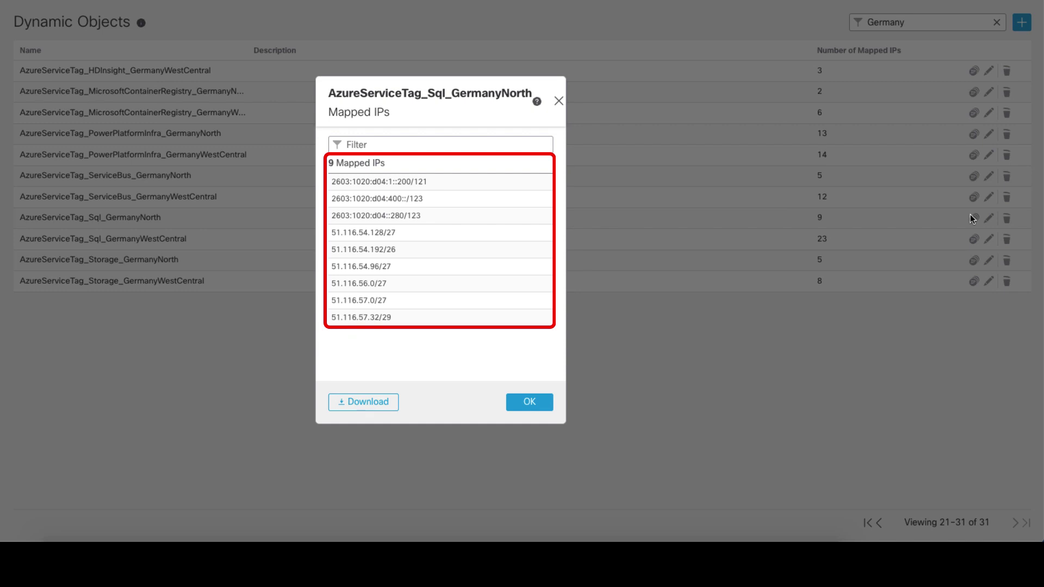
{"action": "left_click", "coordinate": [538, 408]}
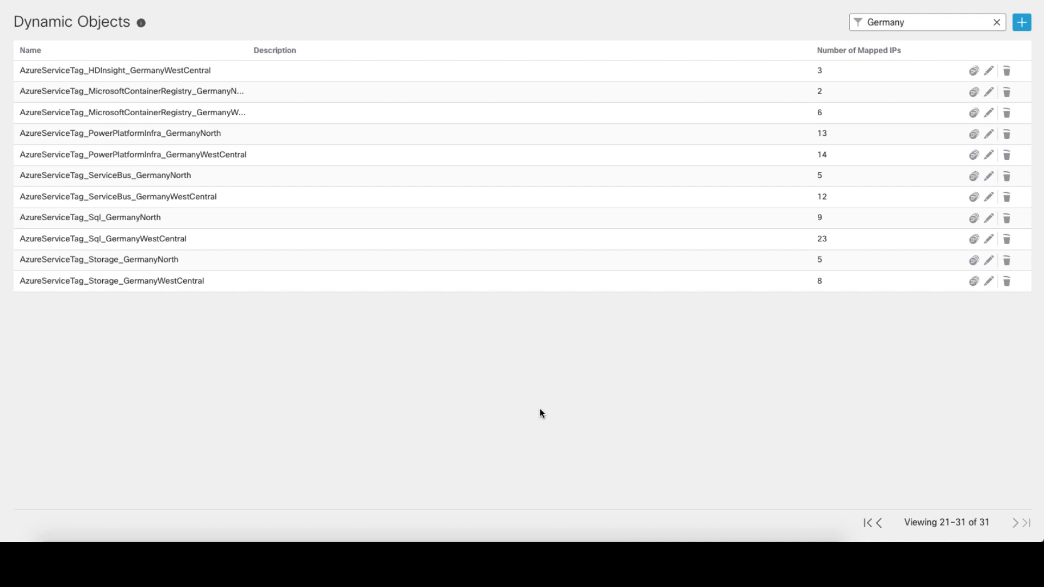
Change the filter to 'o365' and view the 11 mapped IPs of o365_Skype
{"action": "double_click", "coordinate": [942, 25]}
{"action": "type", "text": "o365"}
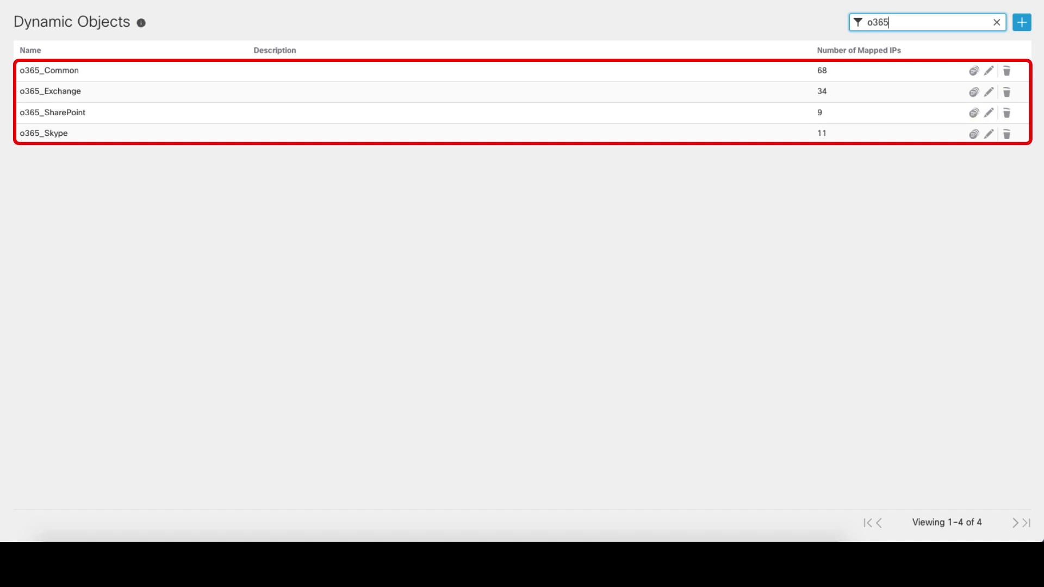
{"action": "left_click", "coordinate": [973, 135]}
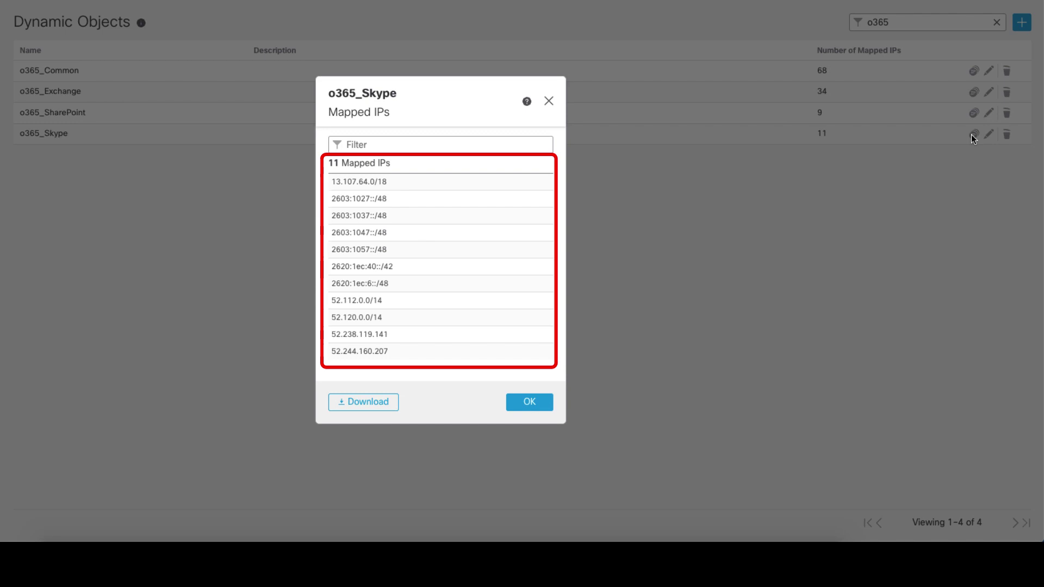
{"action": "left_click", "coordinate": [528, 403]}
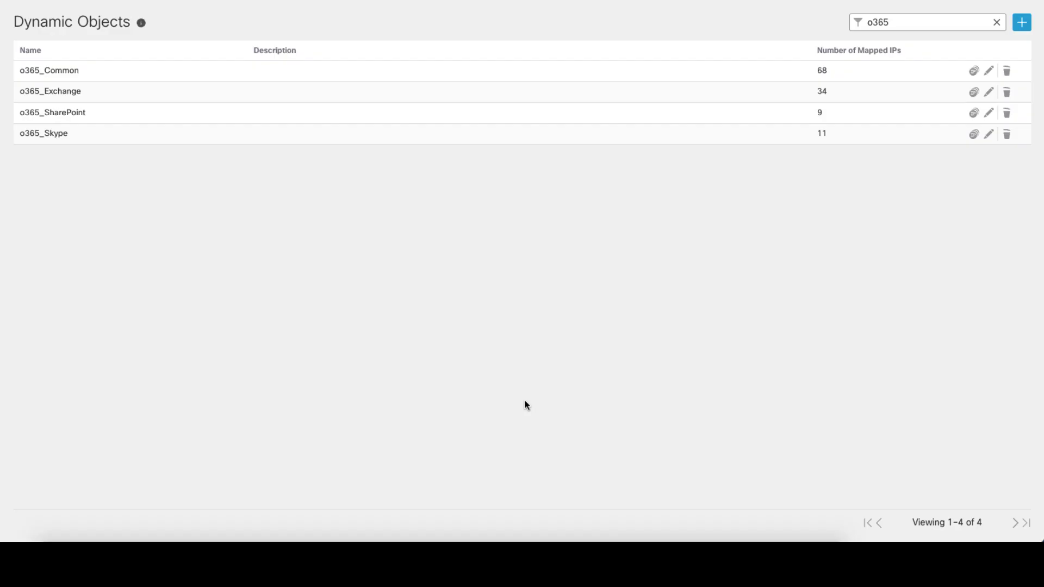
Clear the filter and show A_New_Dynamic_Object's mapped IPs 10.10.1.20 and 20.106.226.133
{"action": "left_click", "coordinate": [997, 23]}
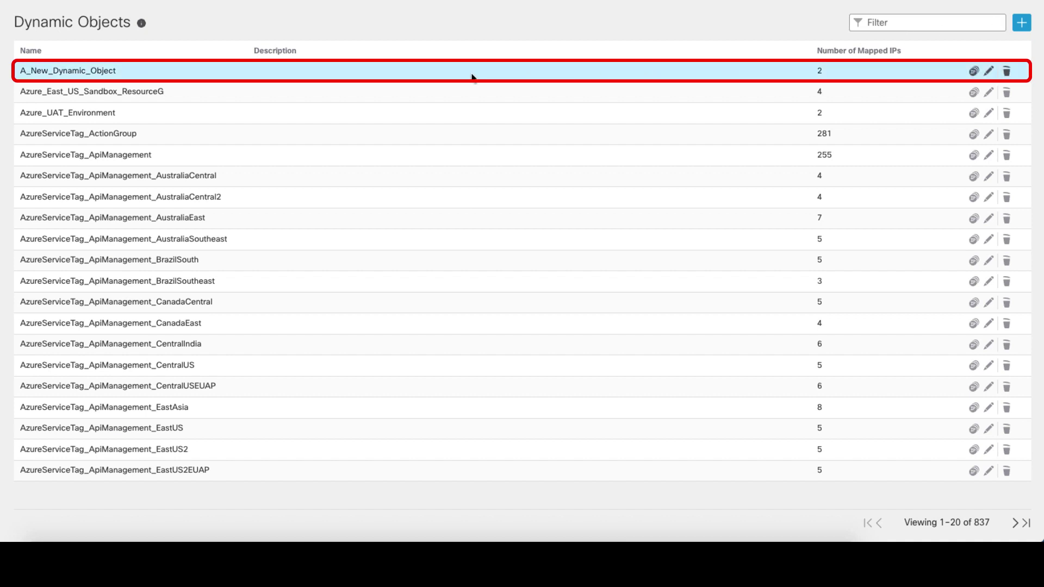
{"action": "left_click", "coordinate": [974, 71]}
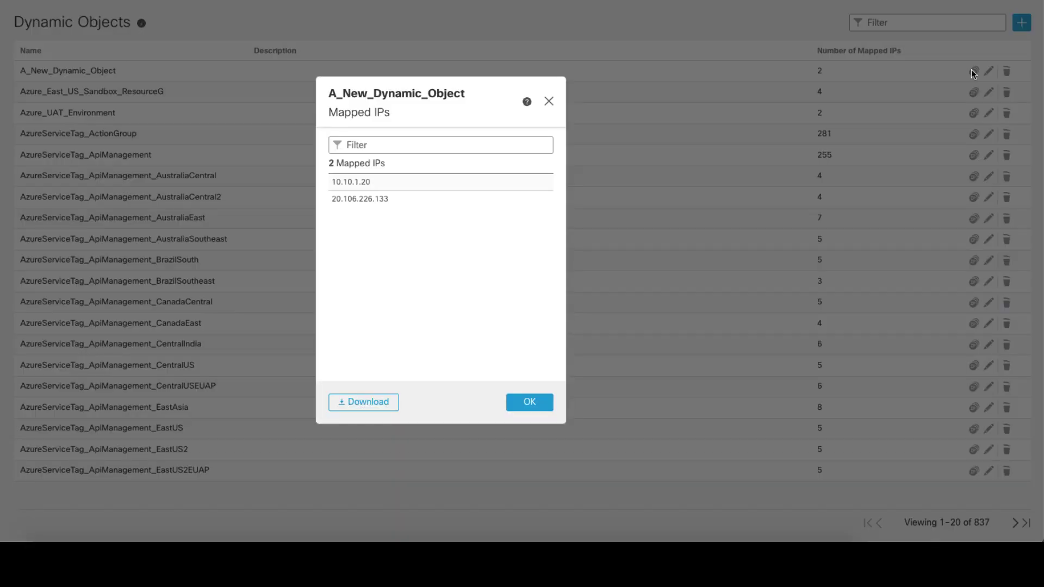